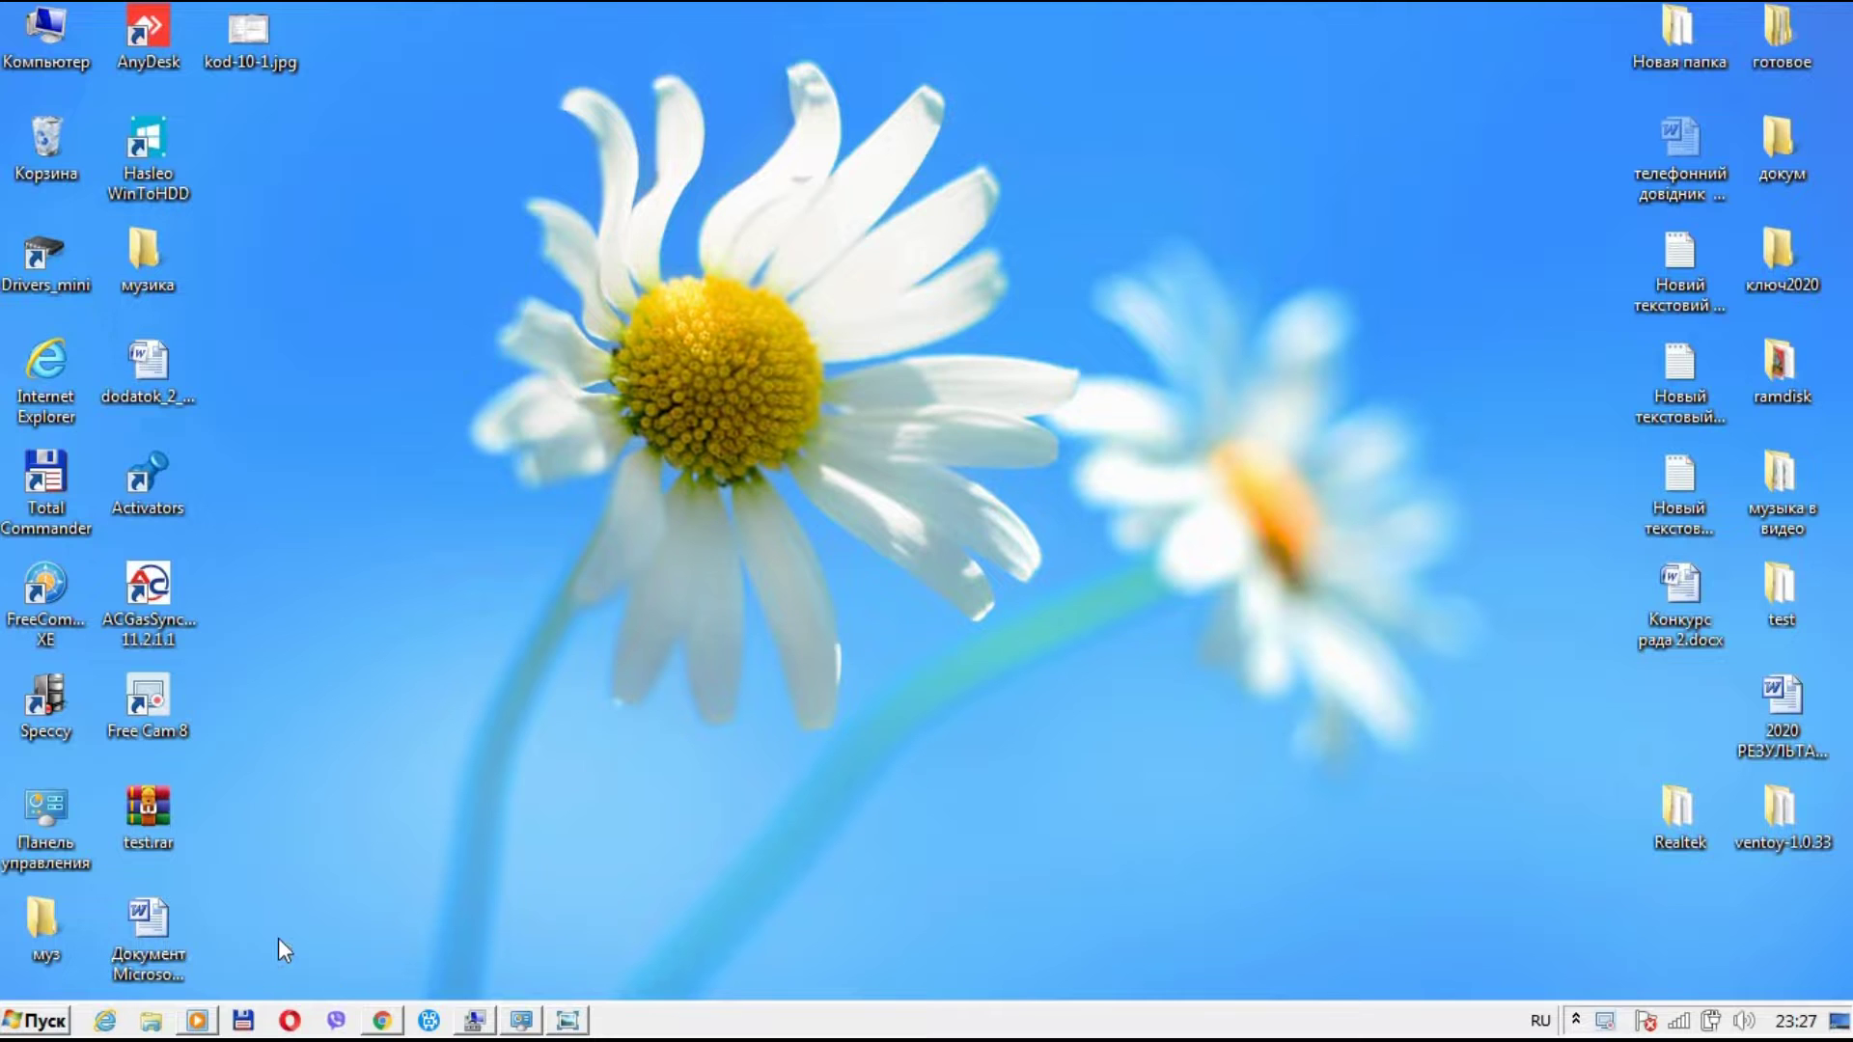
pyautogui.click(567, 1020)
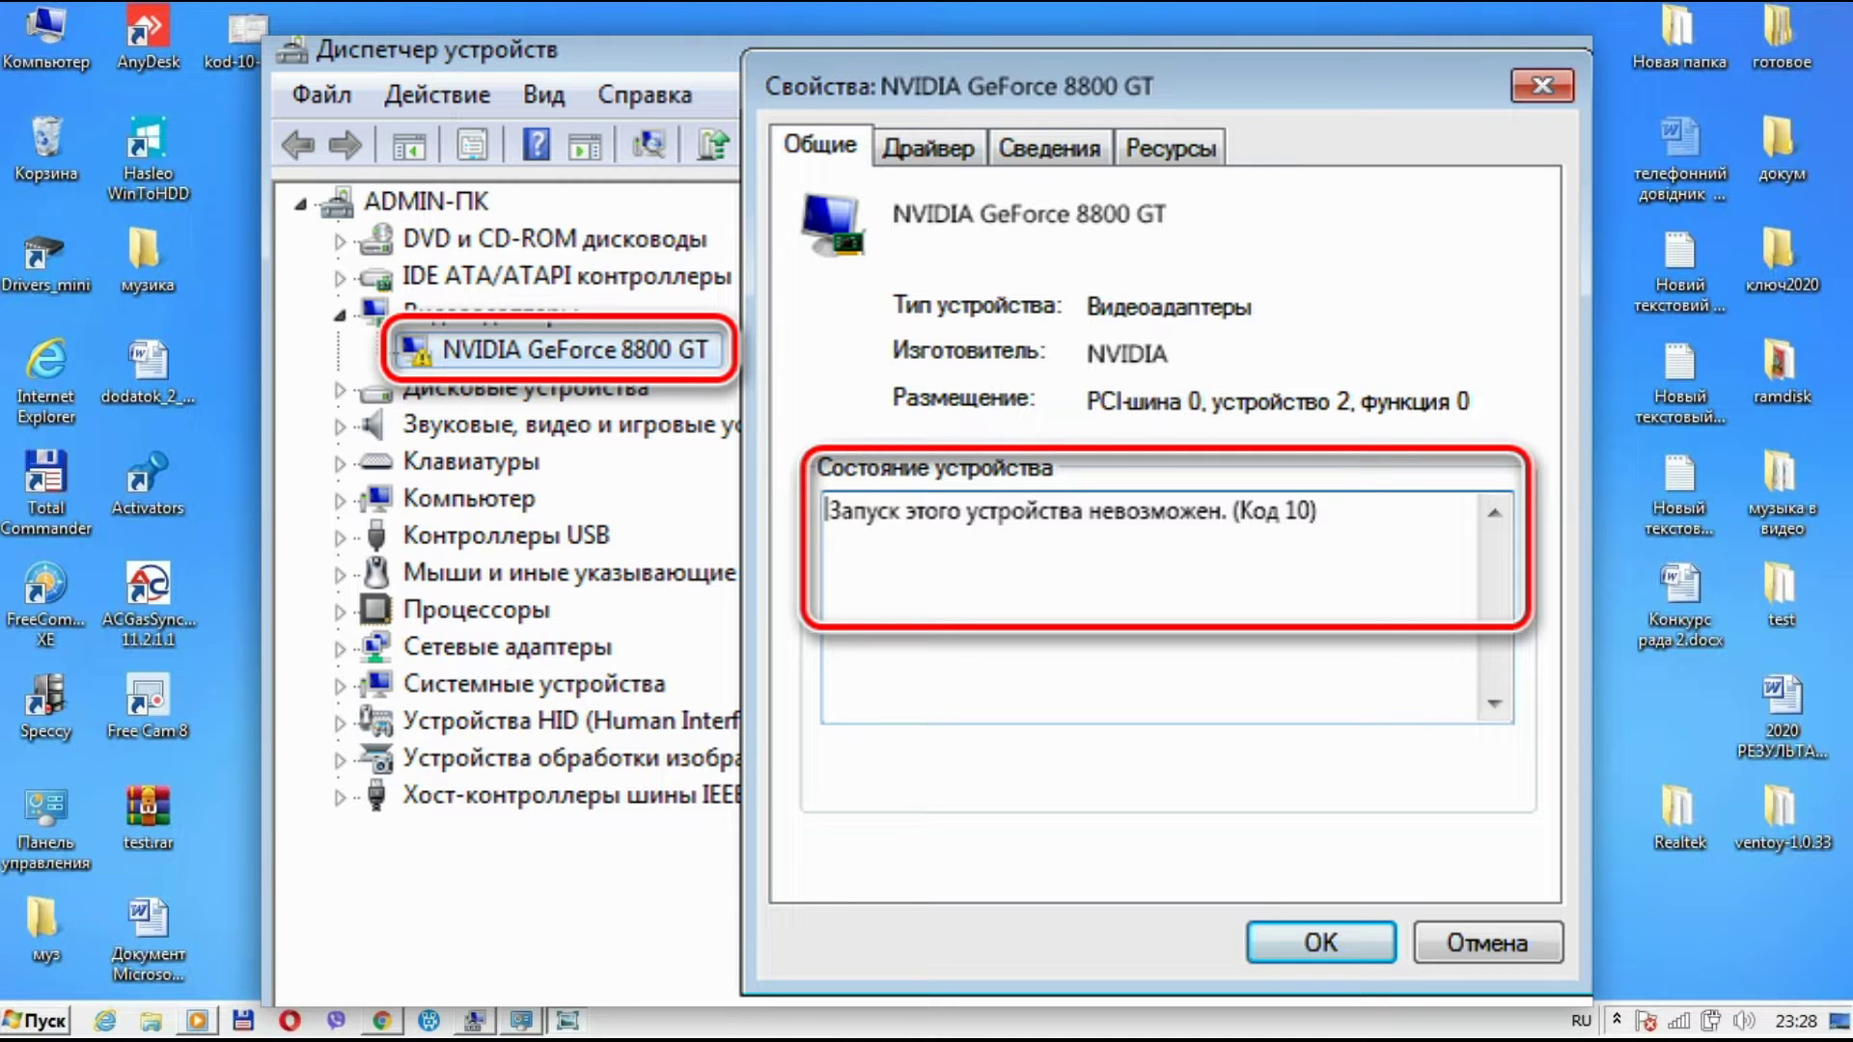
pyautogui.press('super+d')
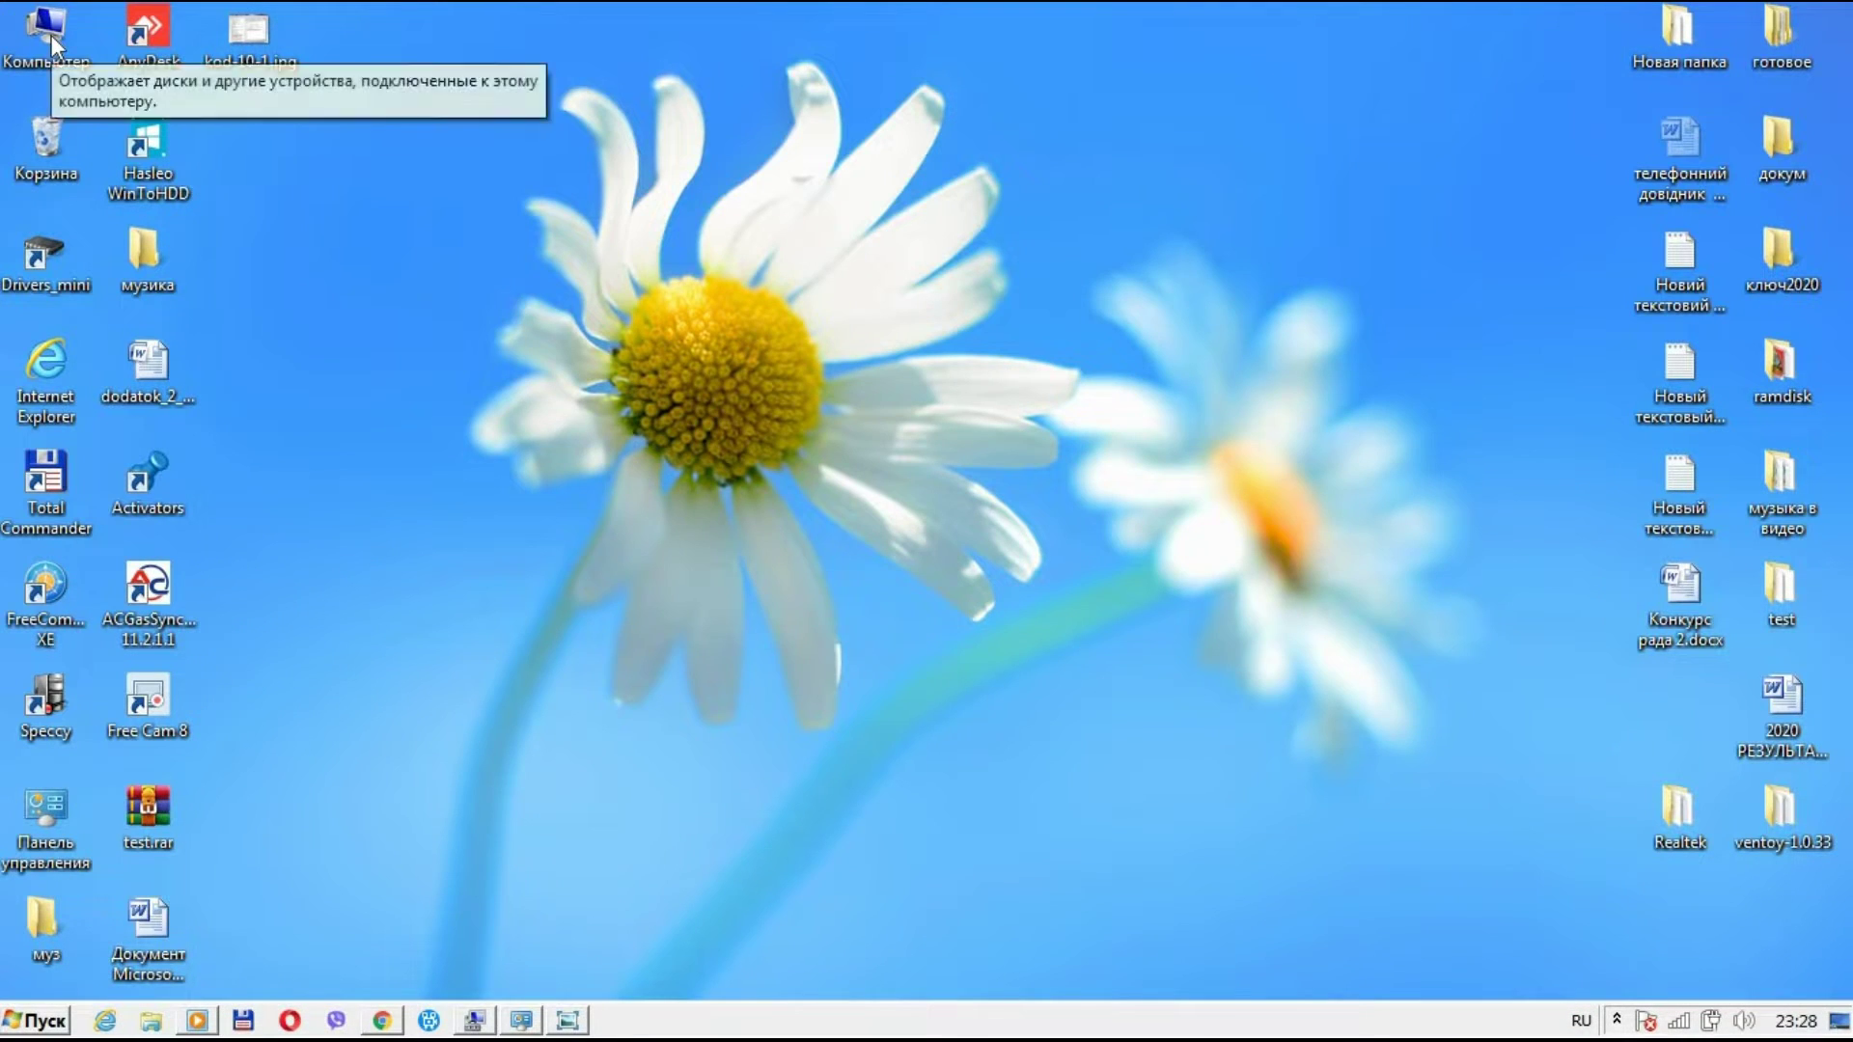
# Step: Open Computer Management for this computer and show the Device Manager list
pyautogui.rightClick(50, 34)
pyautogui.click(138, 107)
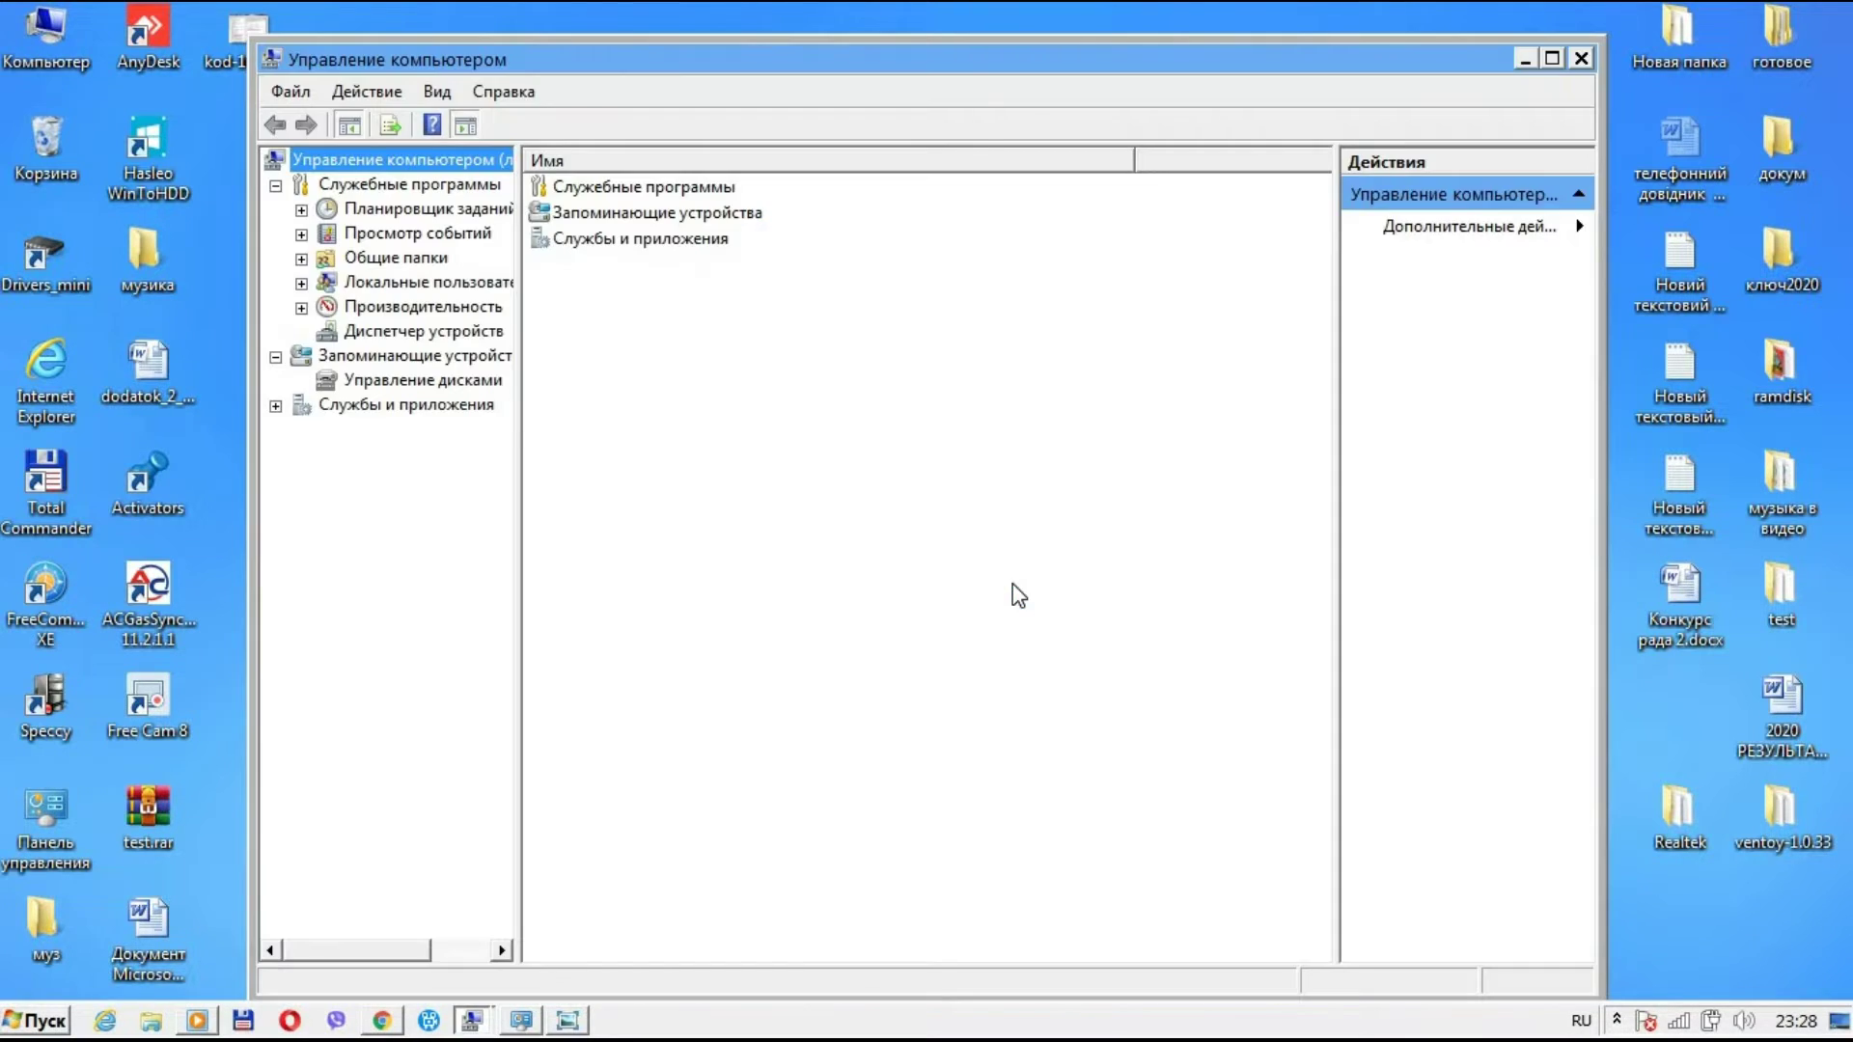
pyautogui.click(369, 335)
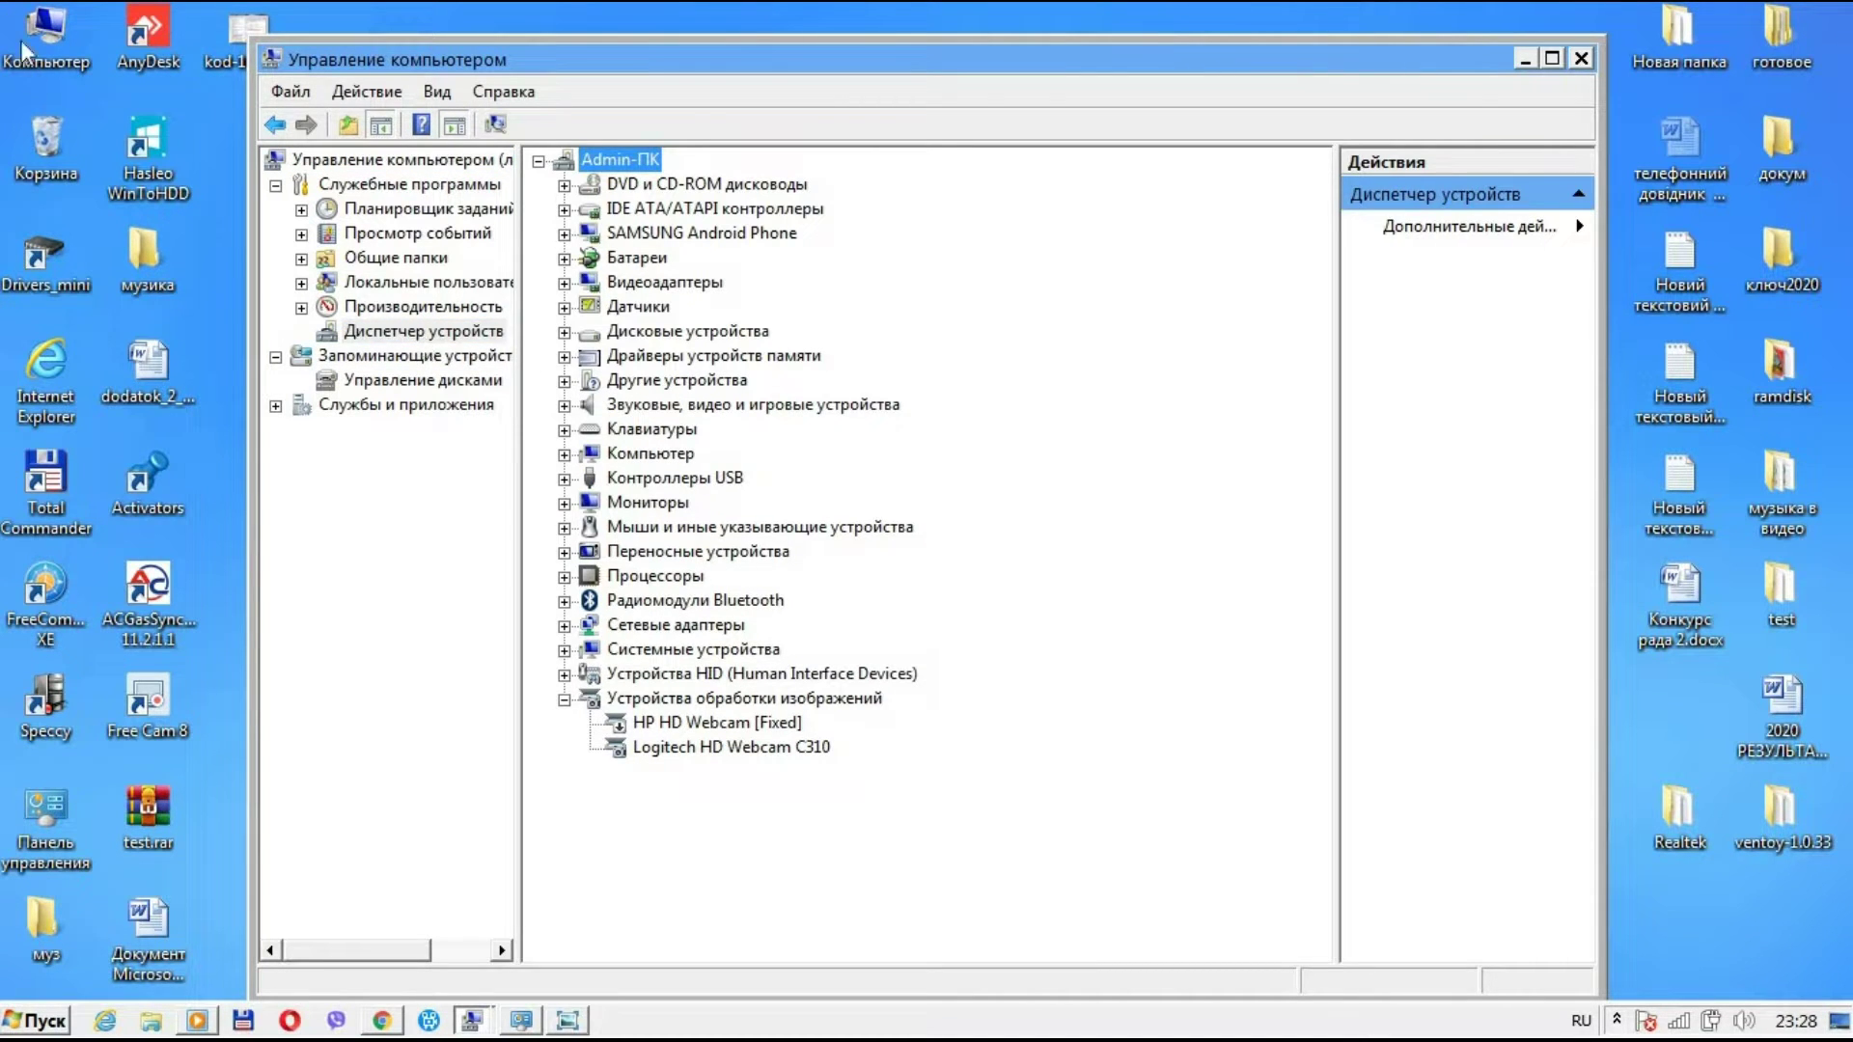
pyautogui.rightClick(54, 38)
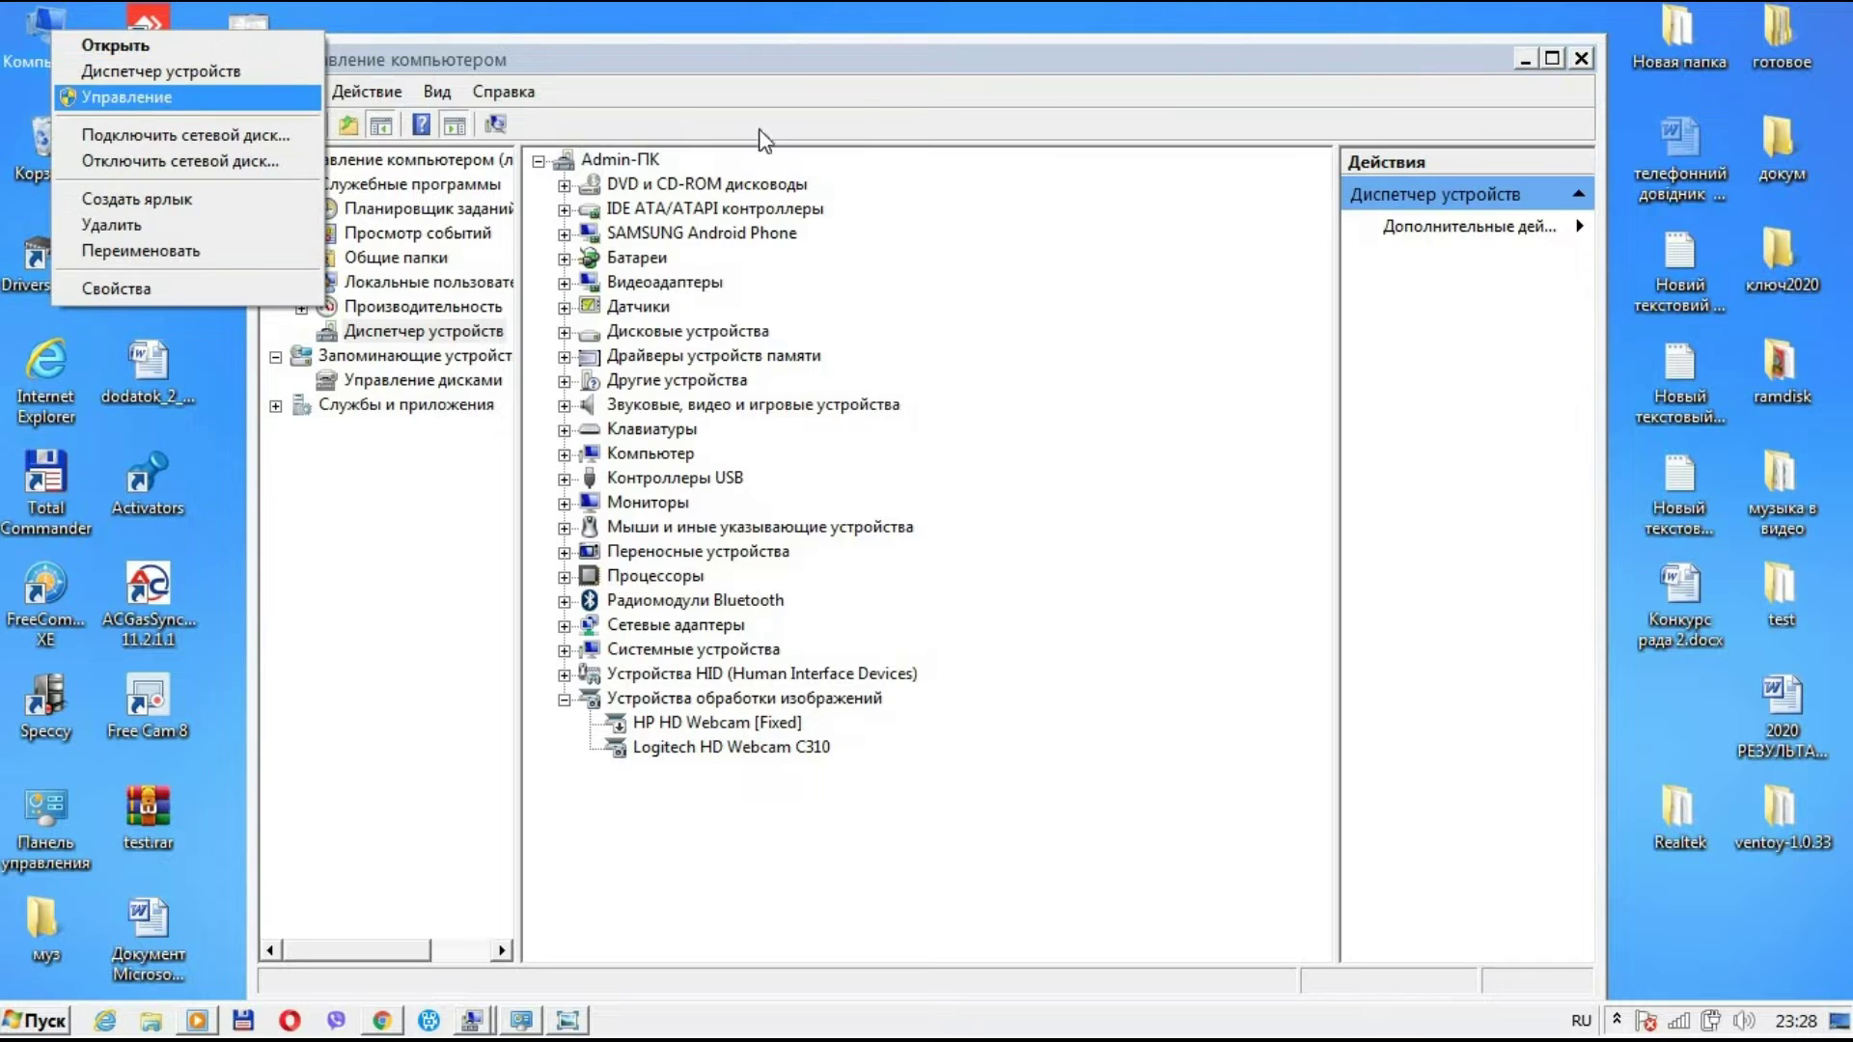
pyautogui.click(862, 363)
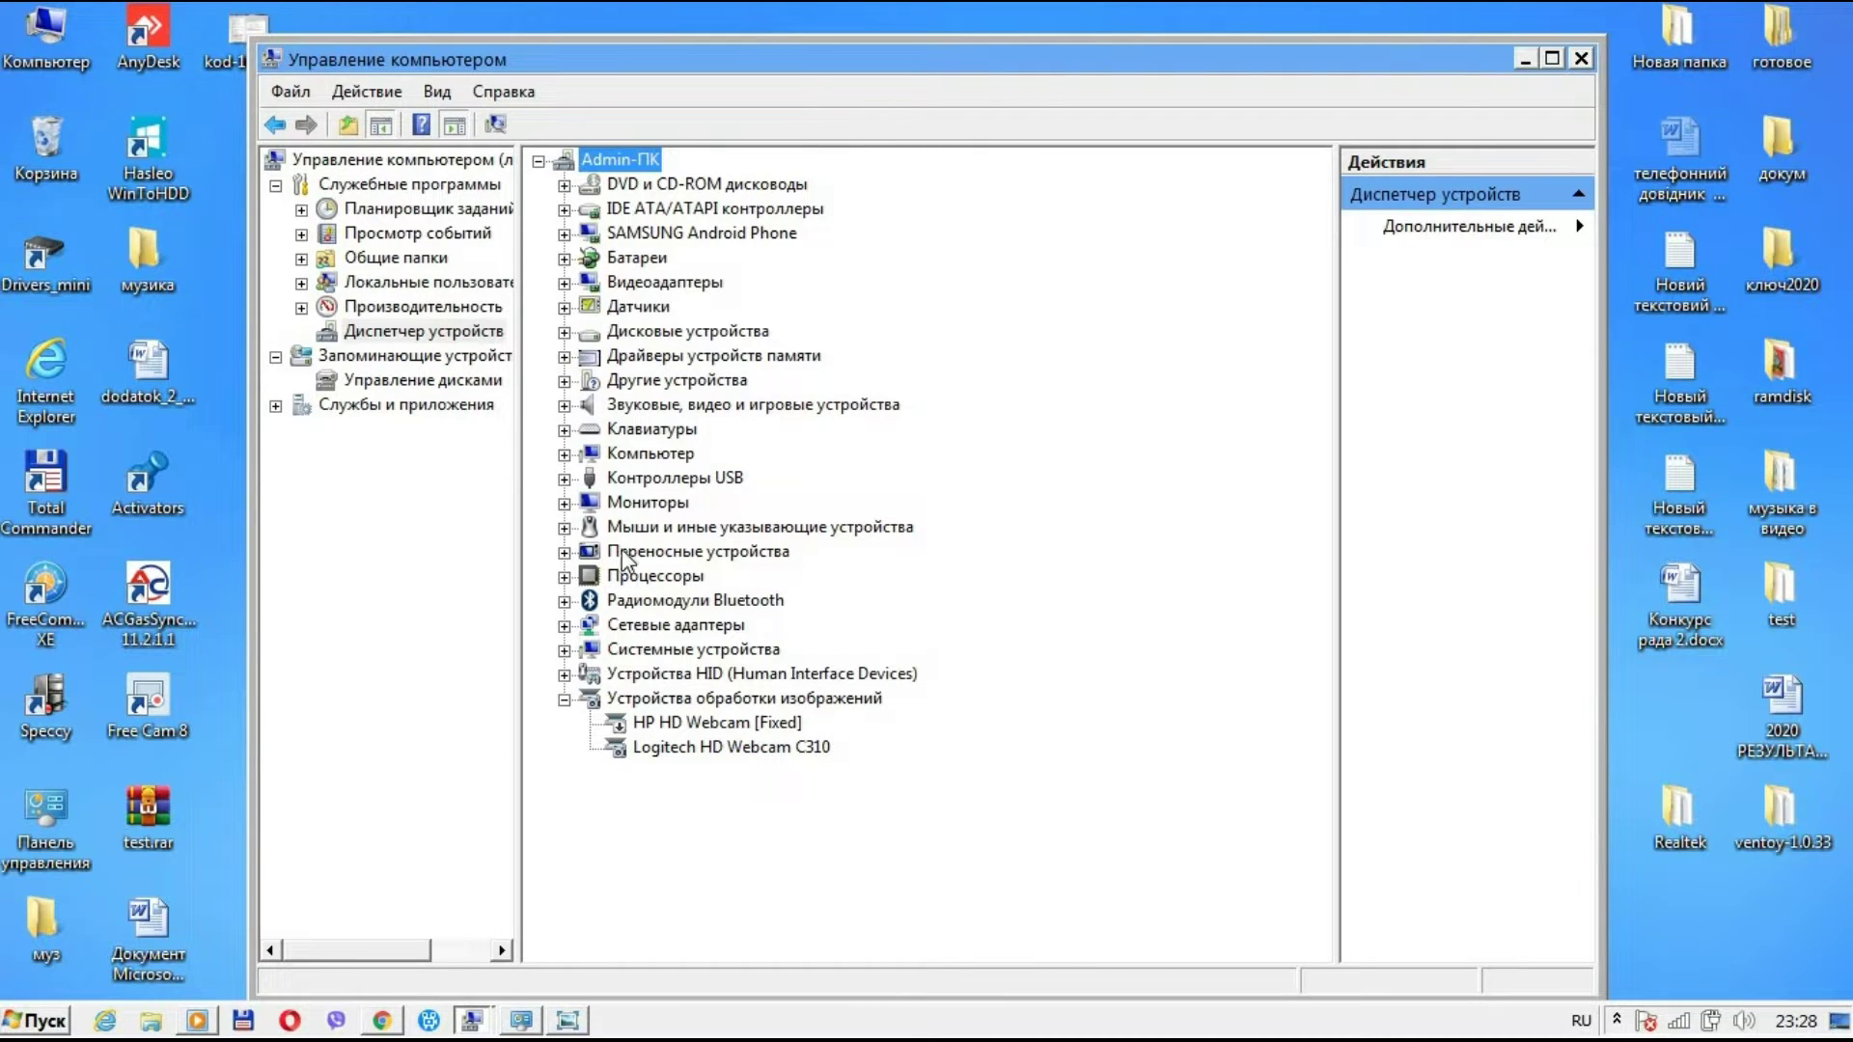
# Step: Expand the network adapters, view the driver update options for the Qualcomm Atheros AR9485 WiFi adapter, and close the update wizard
pyautogui.click(564, 626)
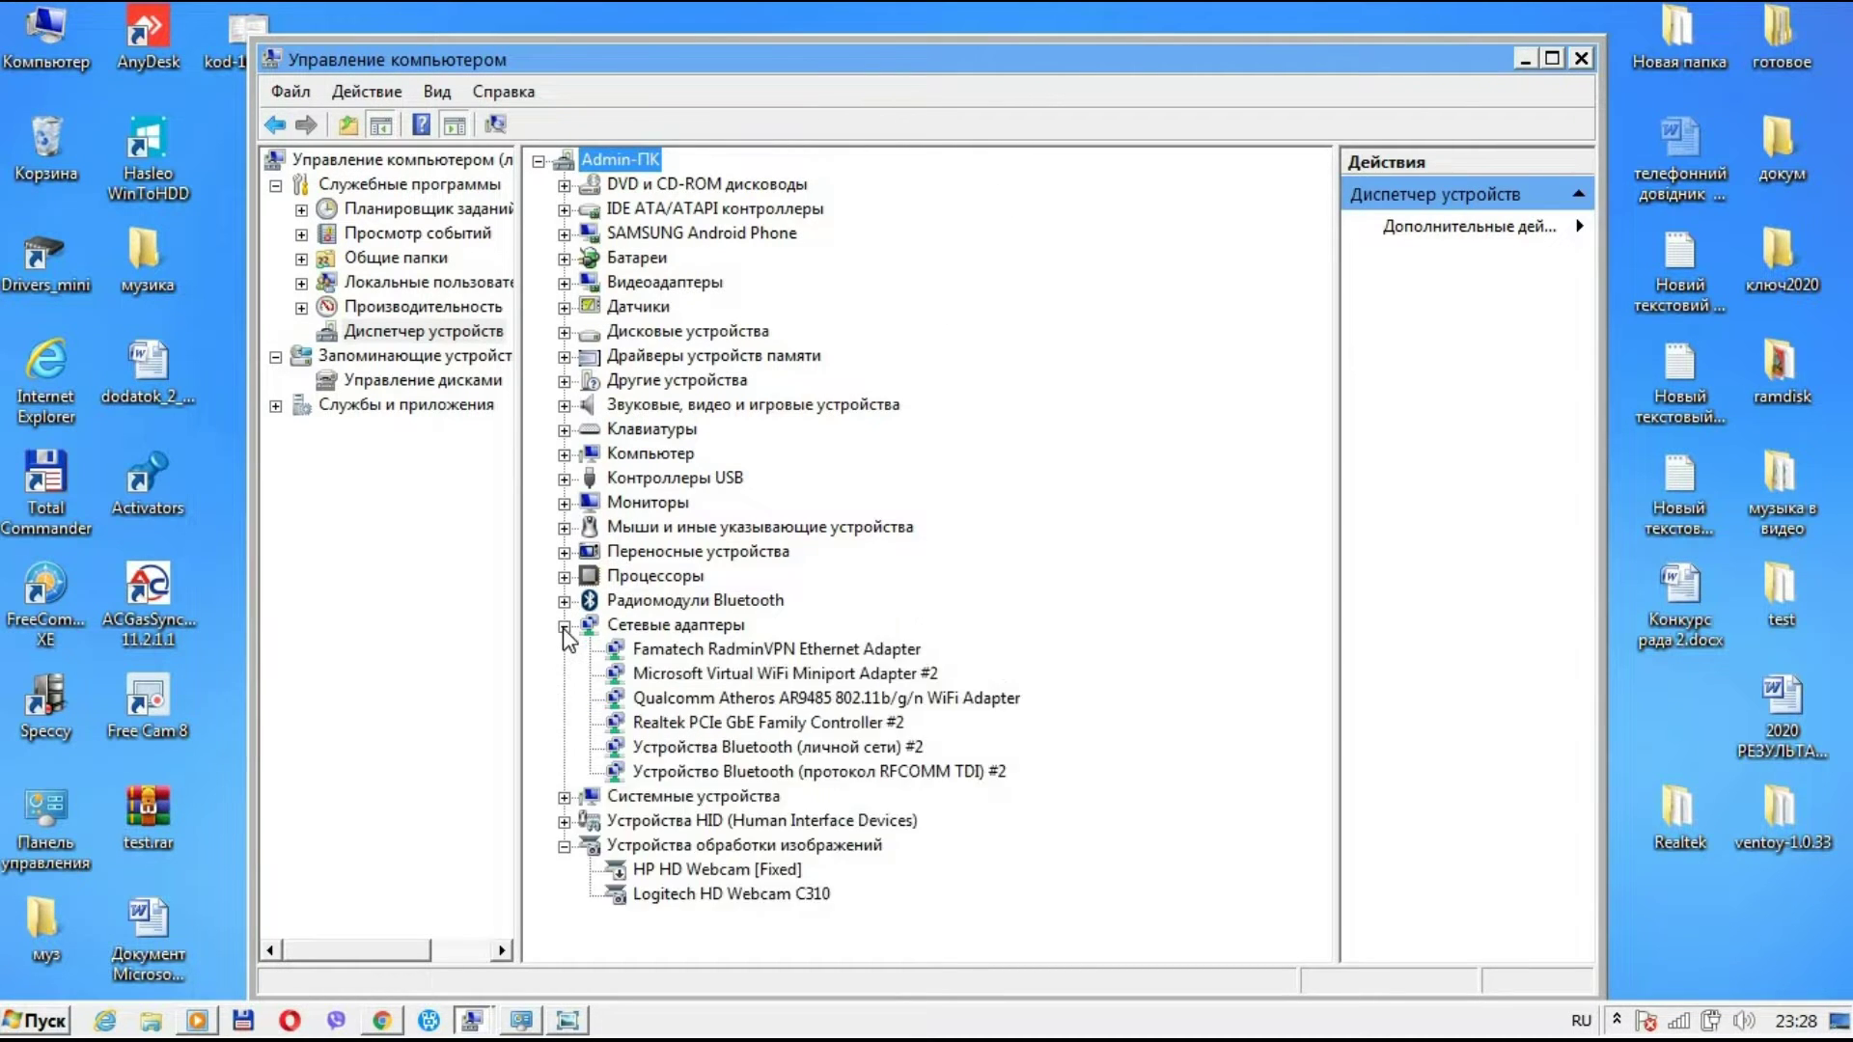
pyautogui.click(836, 700)
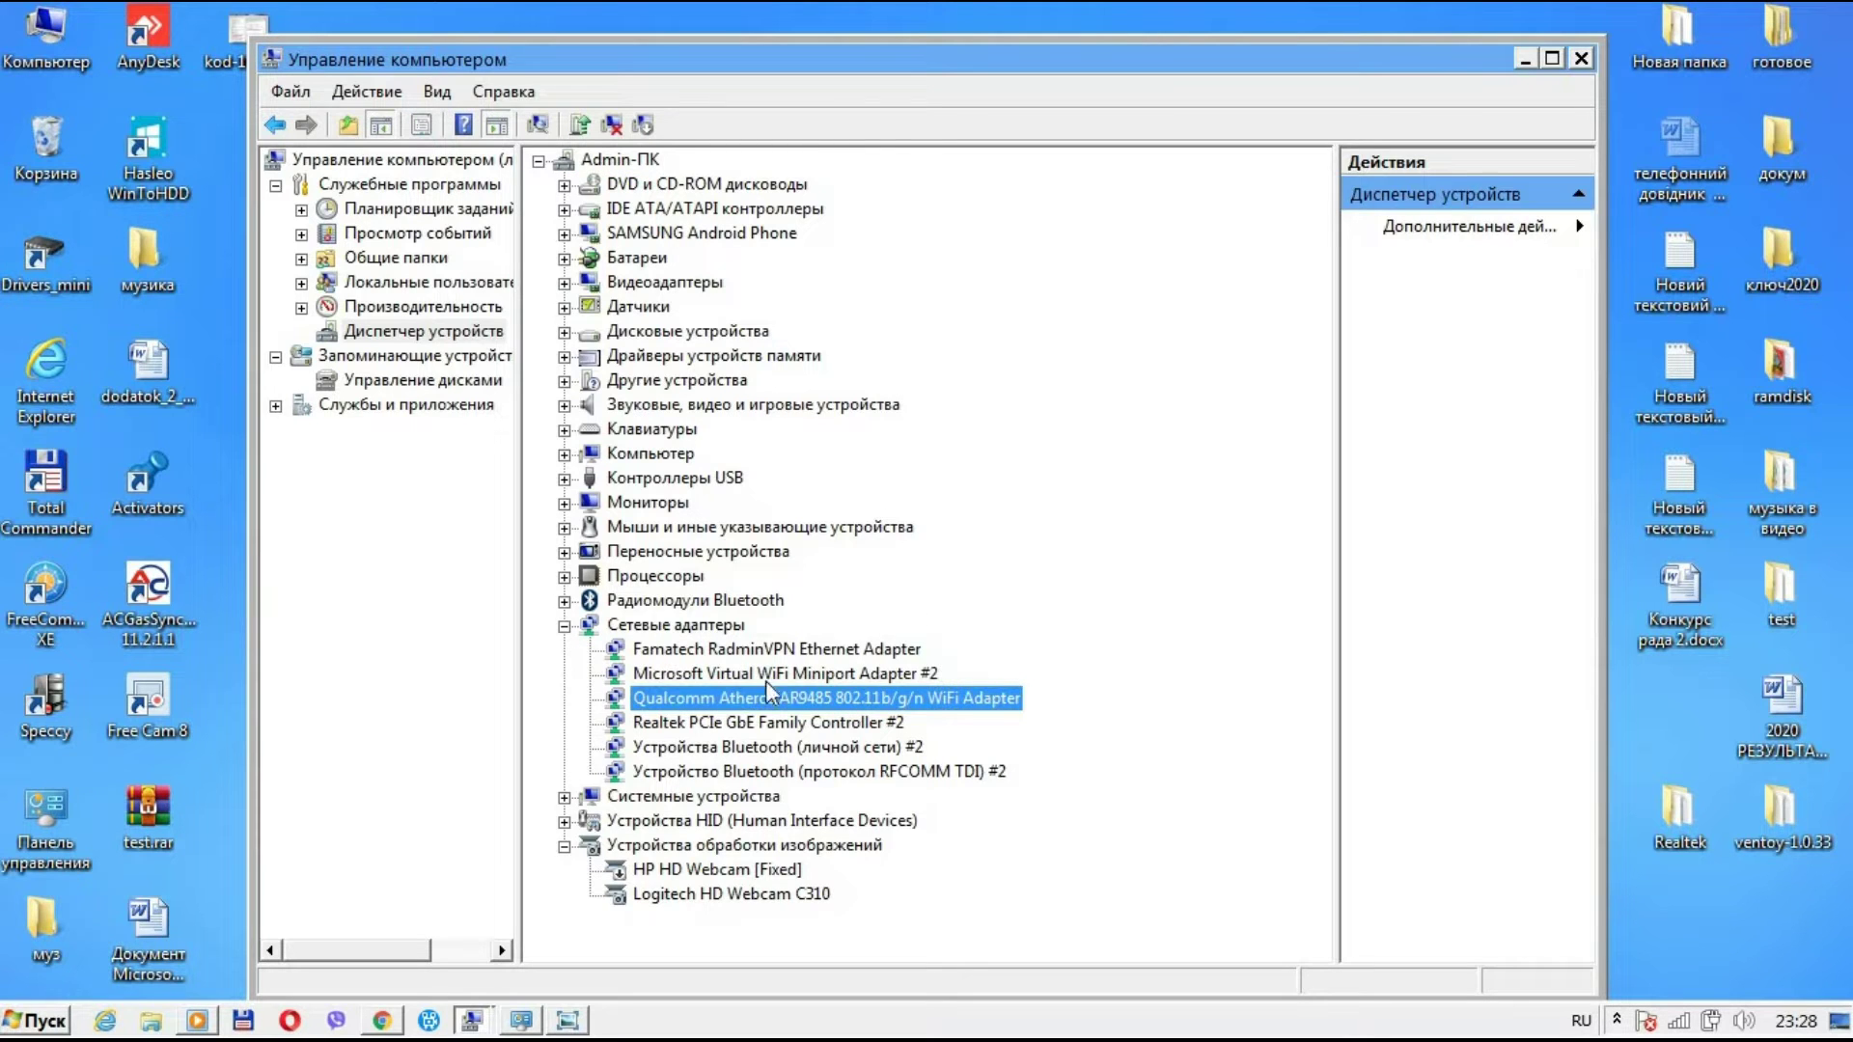
pyautogui.rightClick(768, 701)
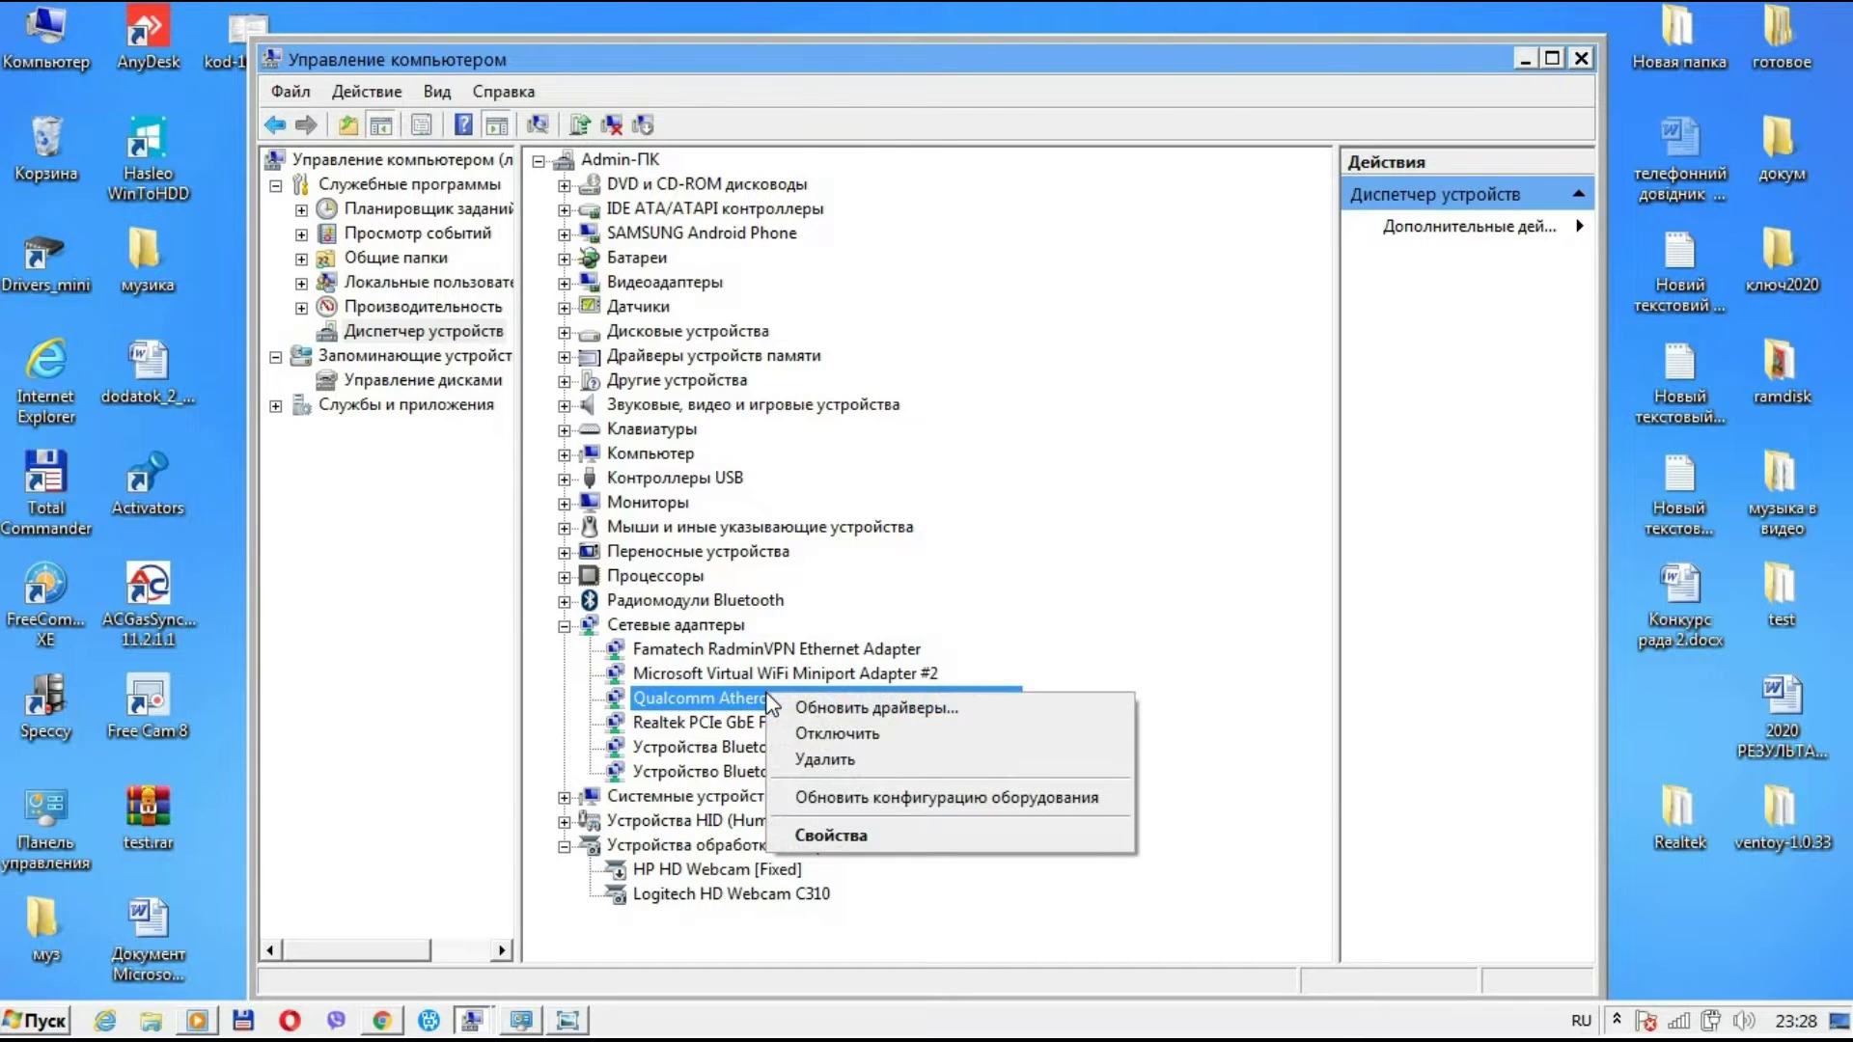
pyautogui.click(842, 714)
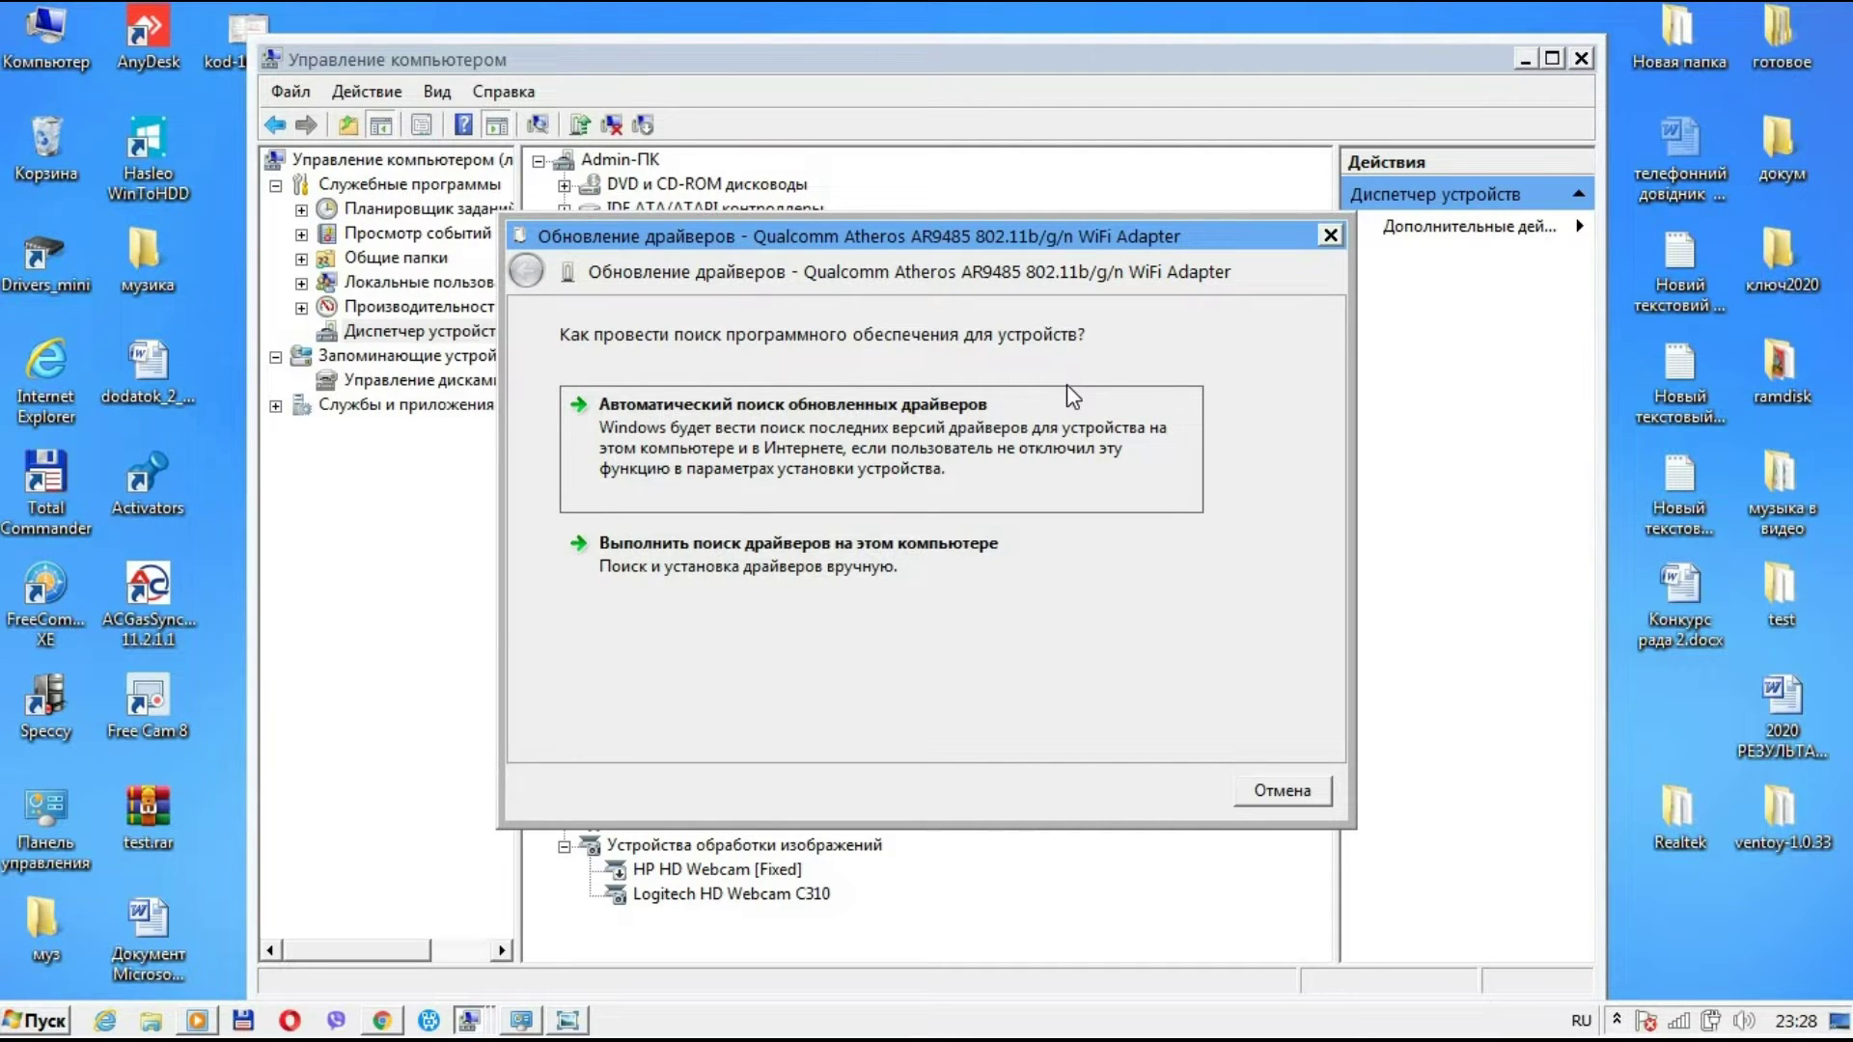
pyautogui.click(1330, 236)
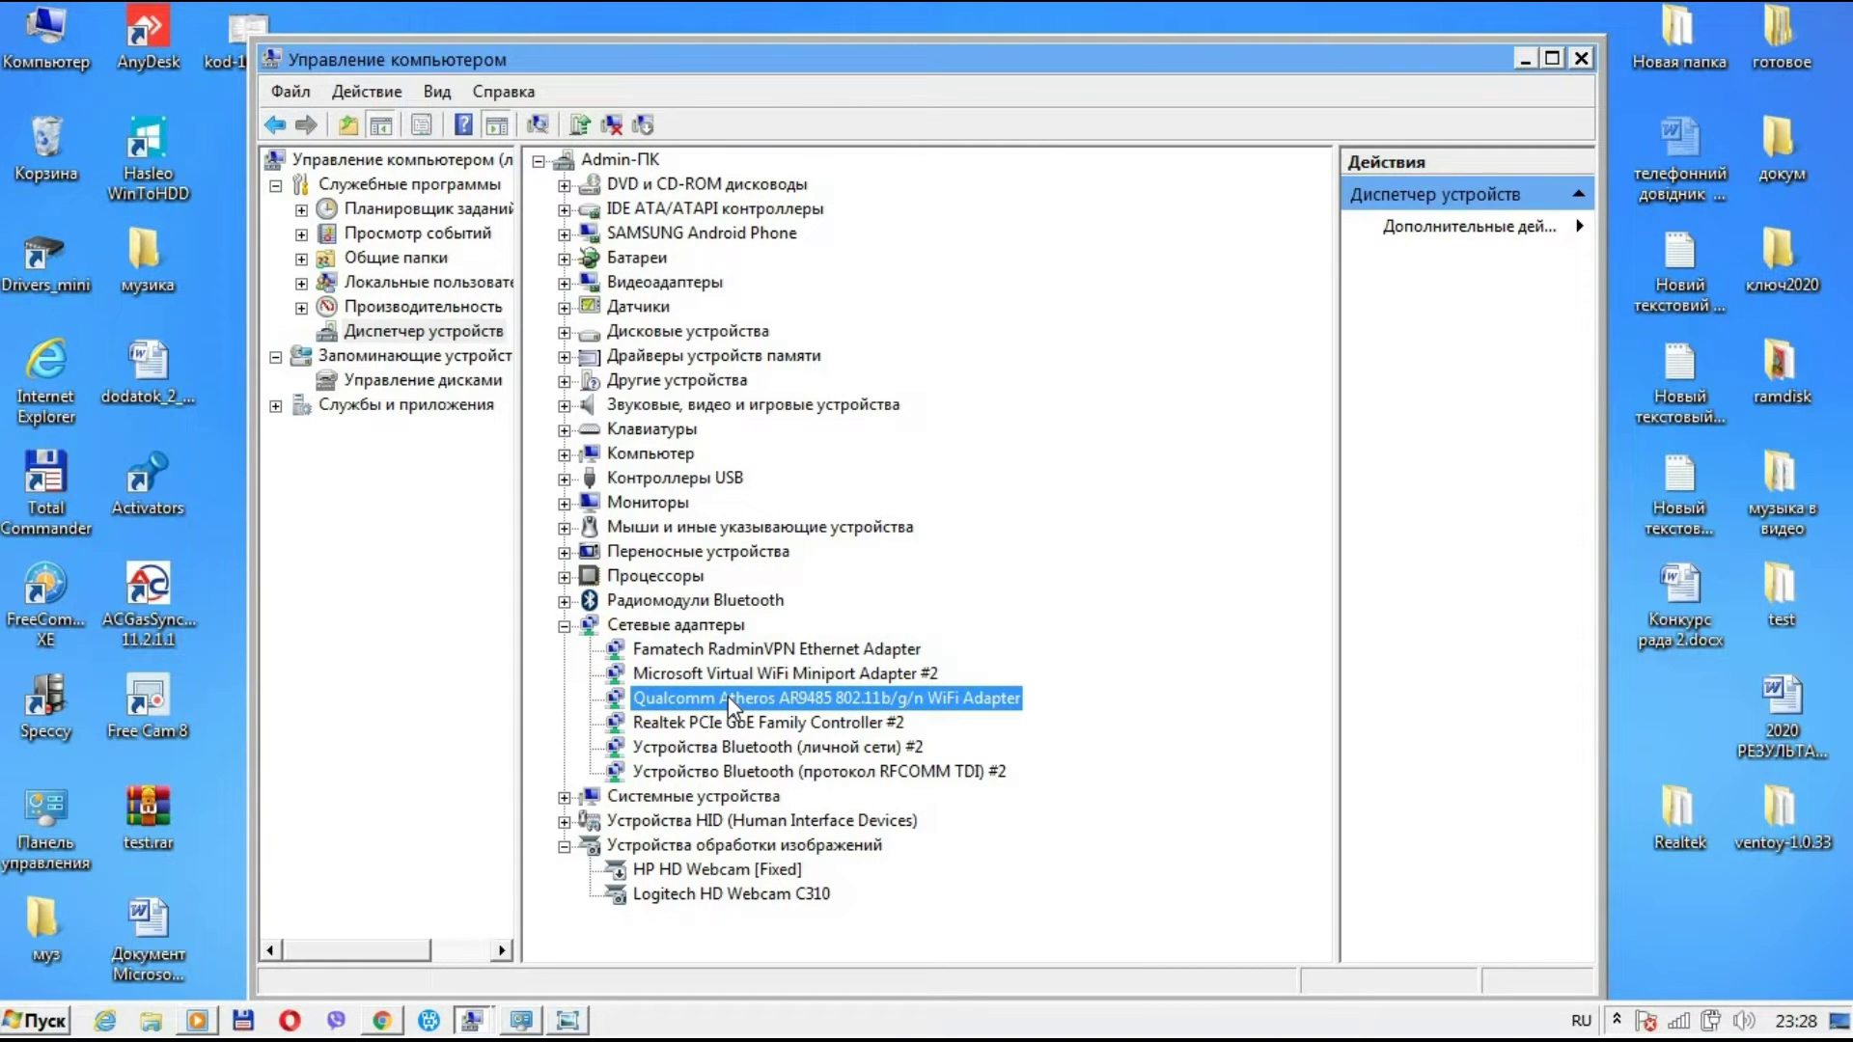
# Step: Examine the device status and driver information in the Qualcomm Atheros AR9485 WiFi adapter's properties, and close them
pyautogui.rightClick(731, 706)
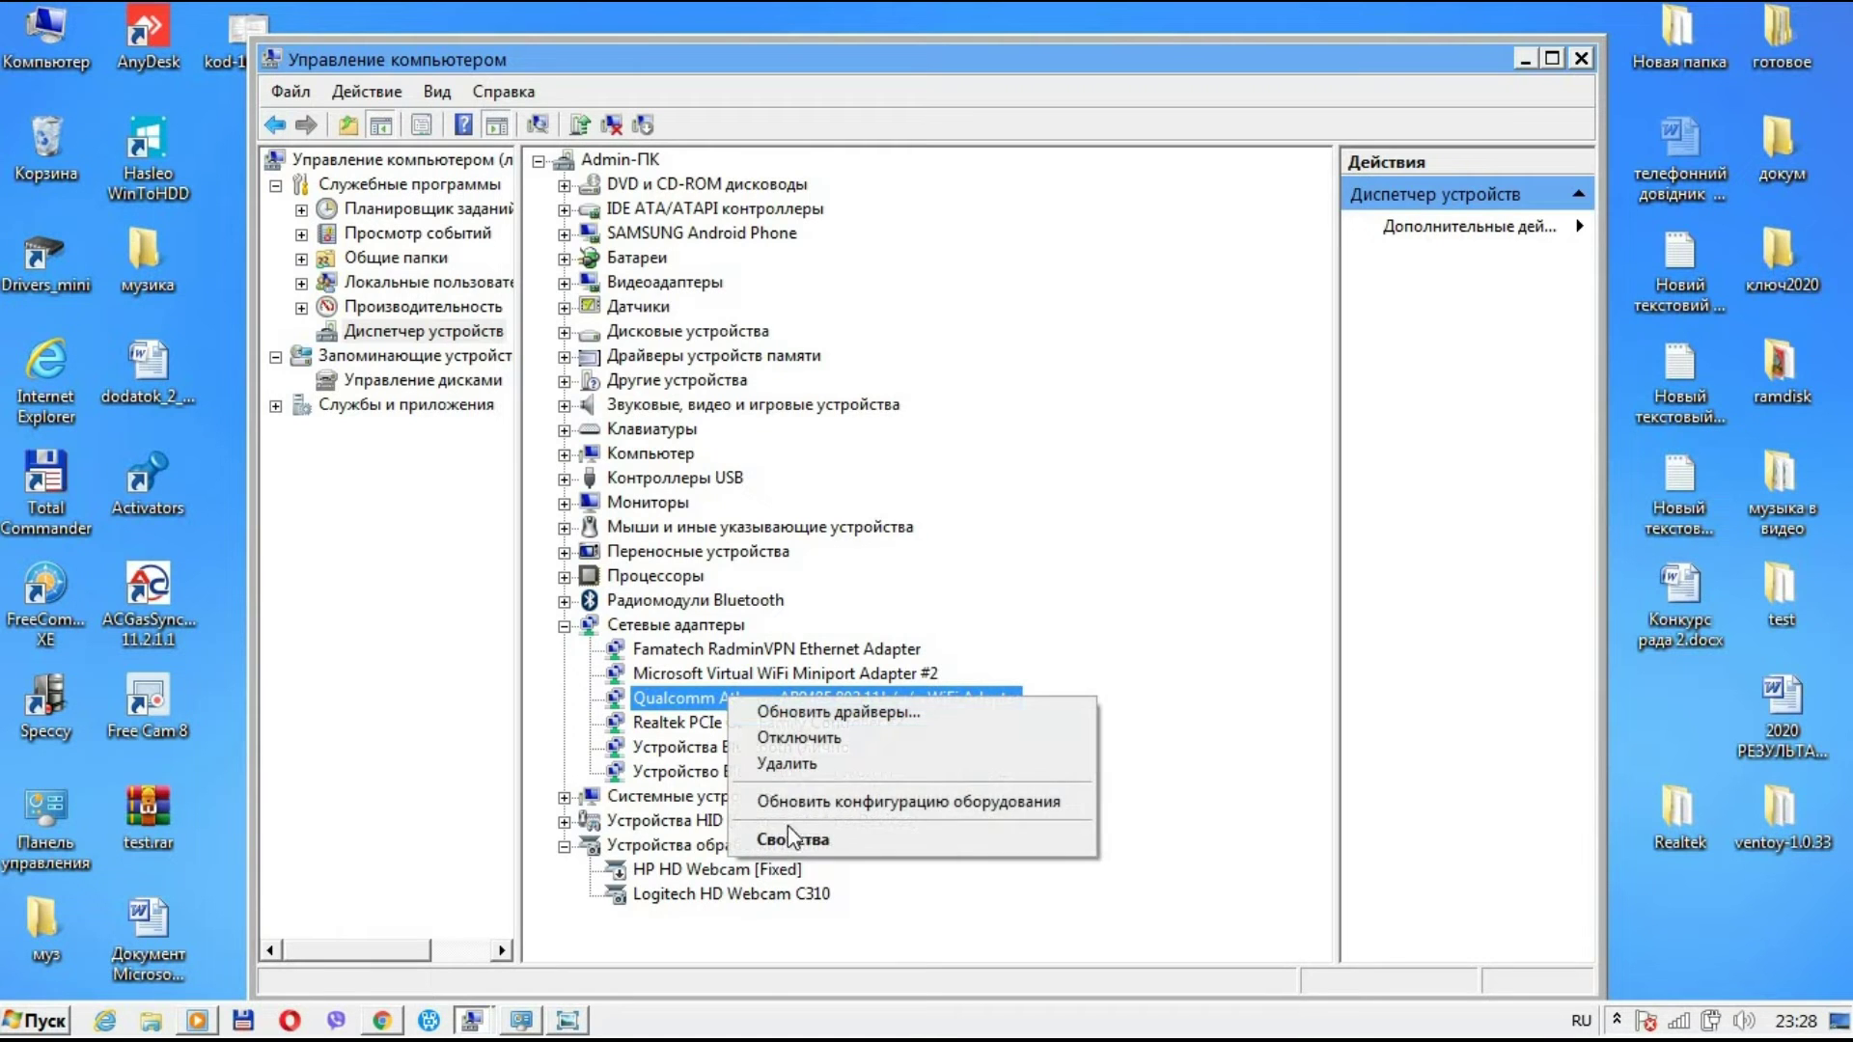
pyautogui.click(794, 840)
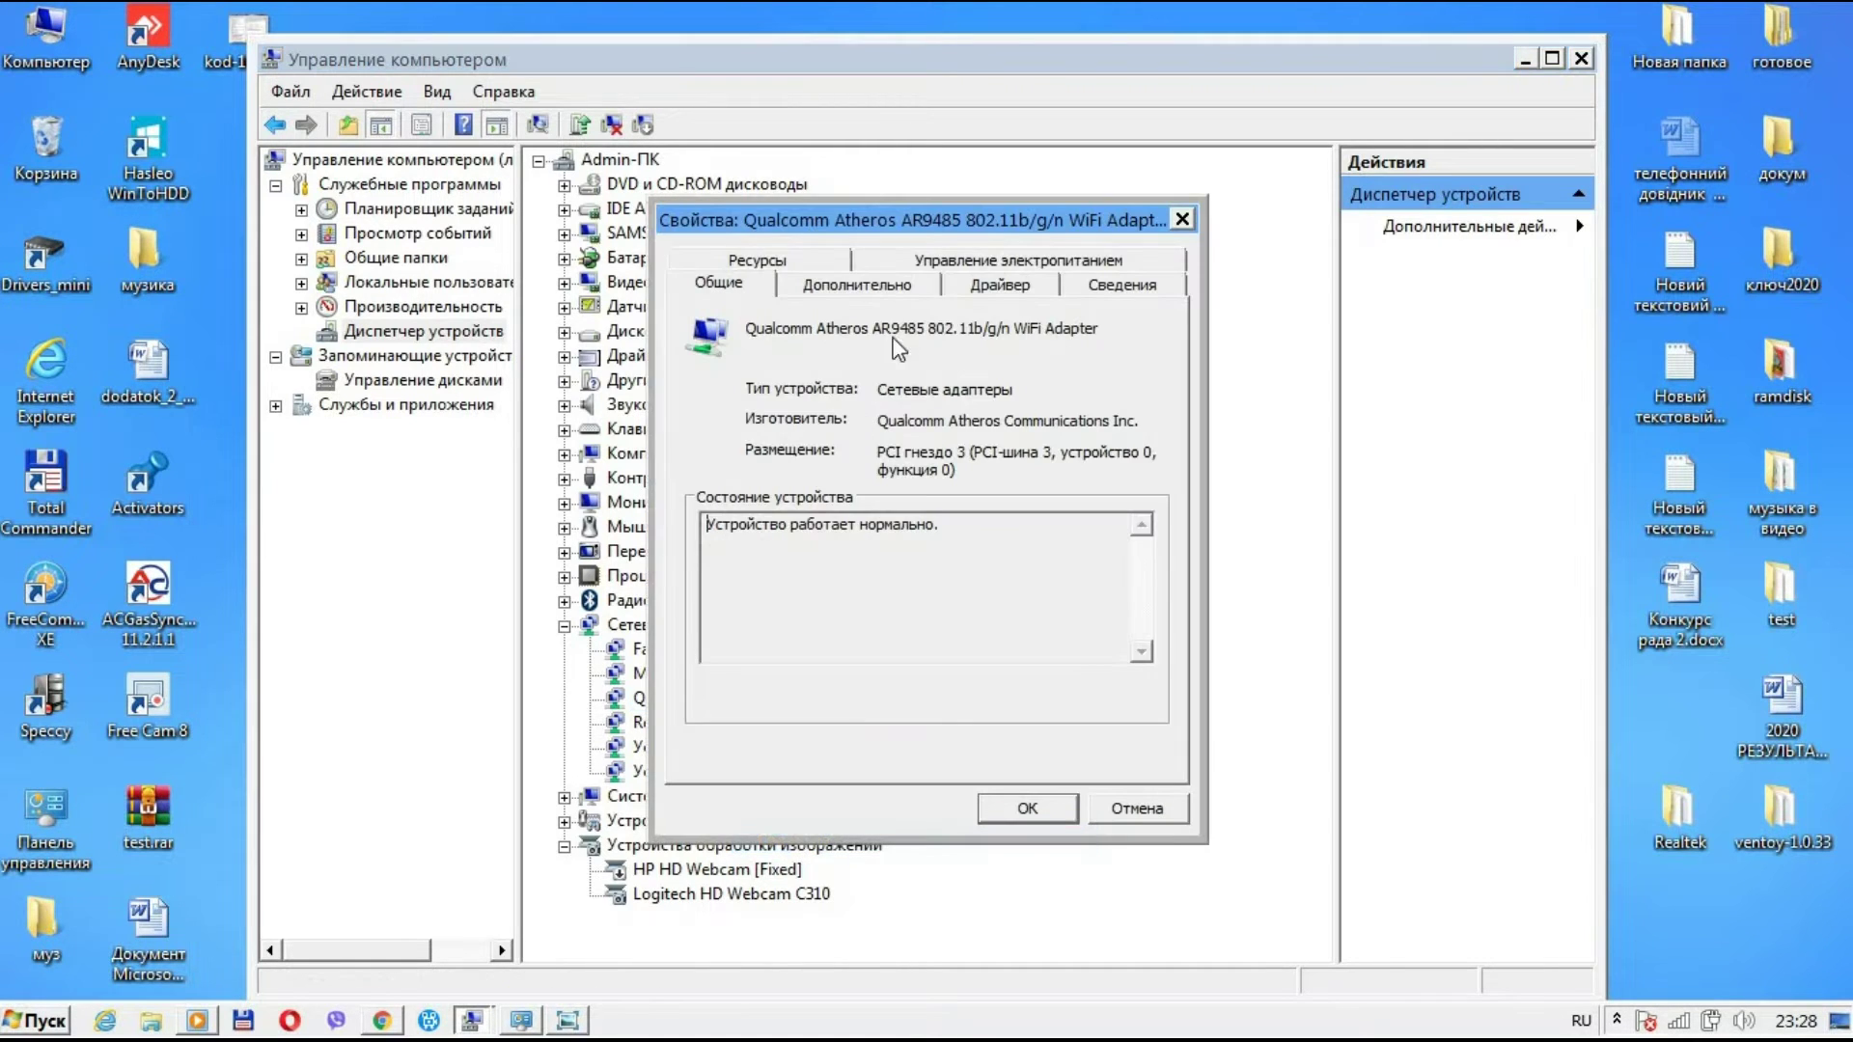
pyautogui.click(1002, 286)
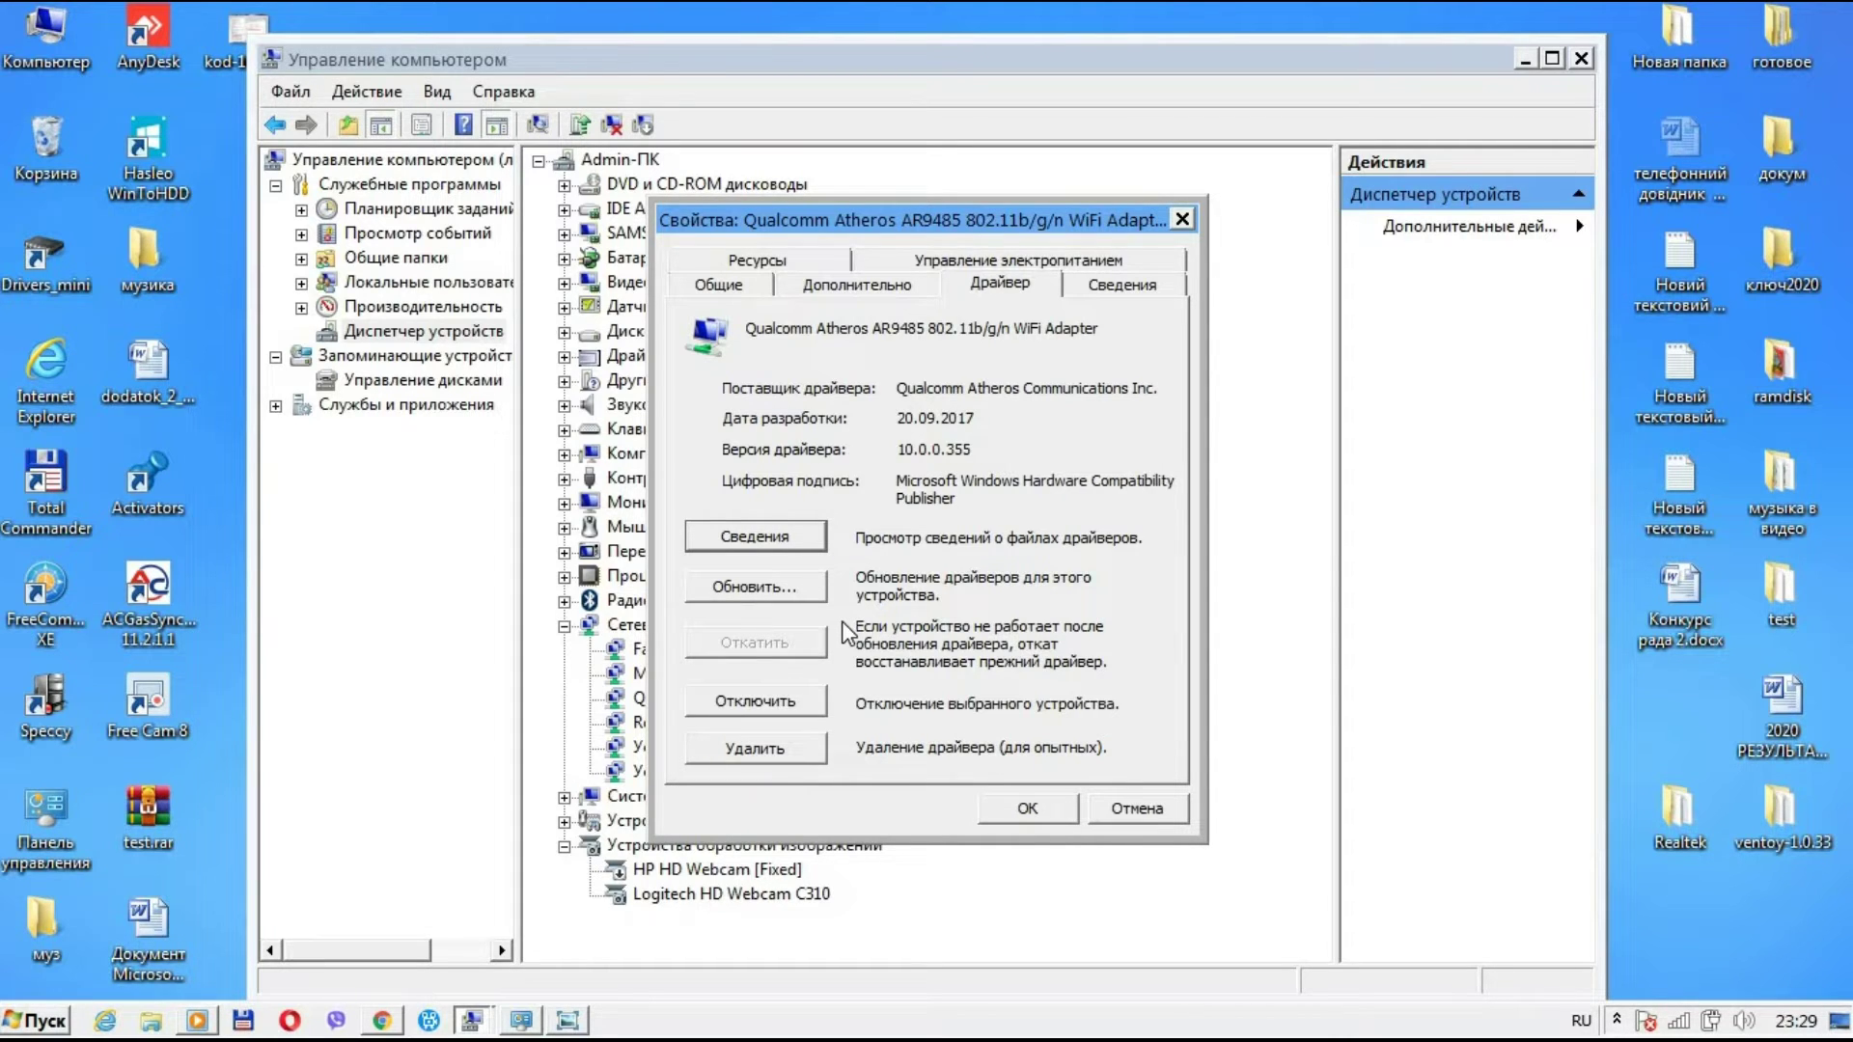
pyautogui.click(1182, 219)
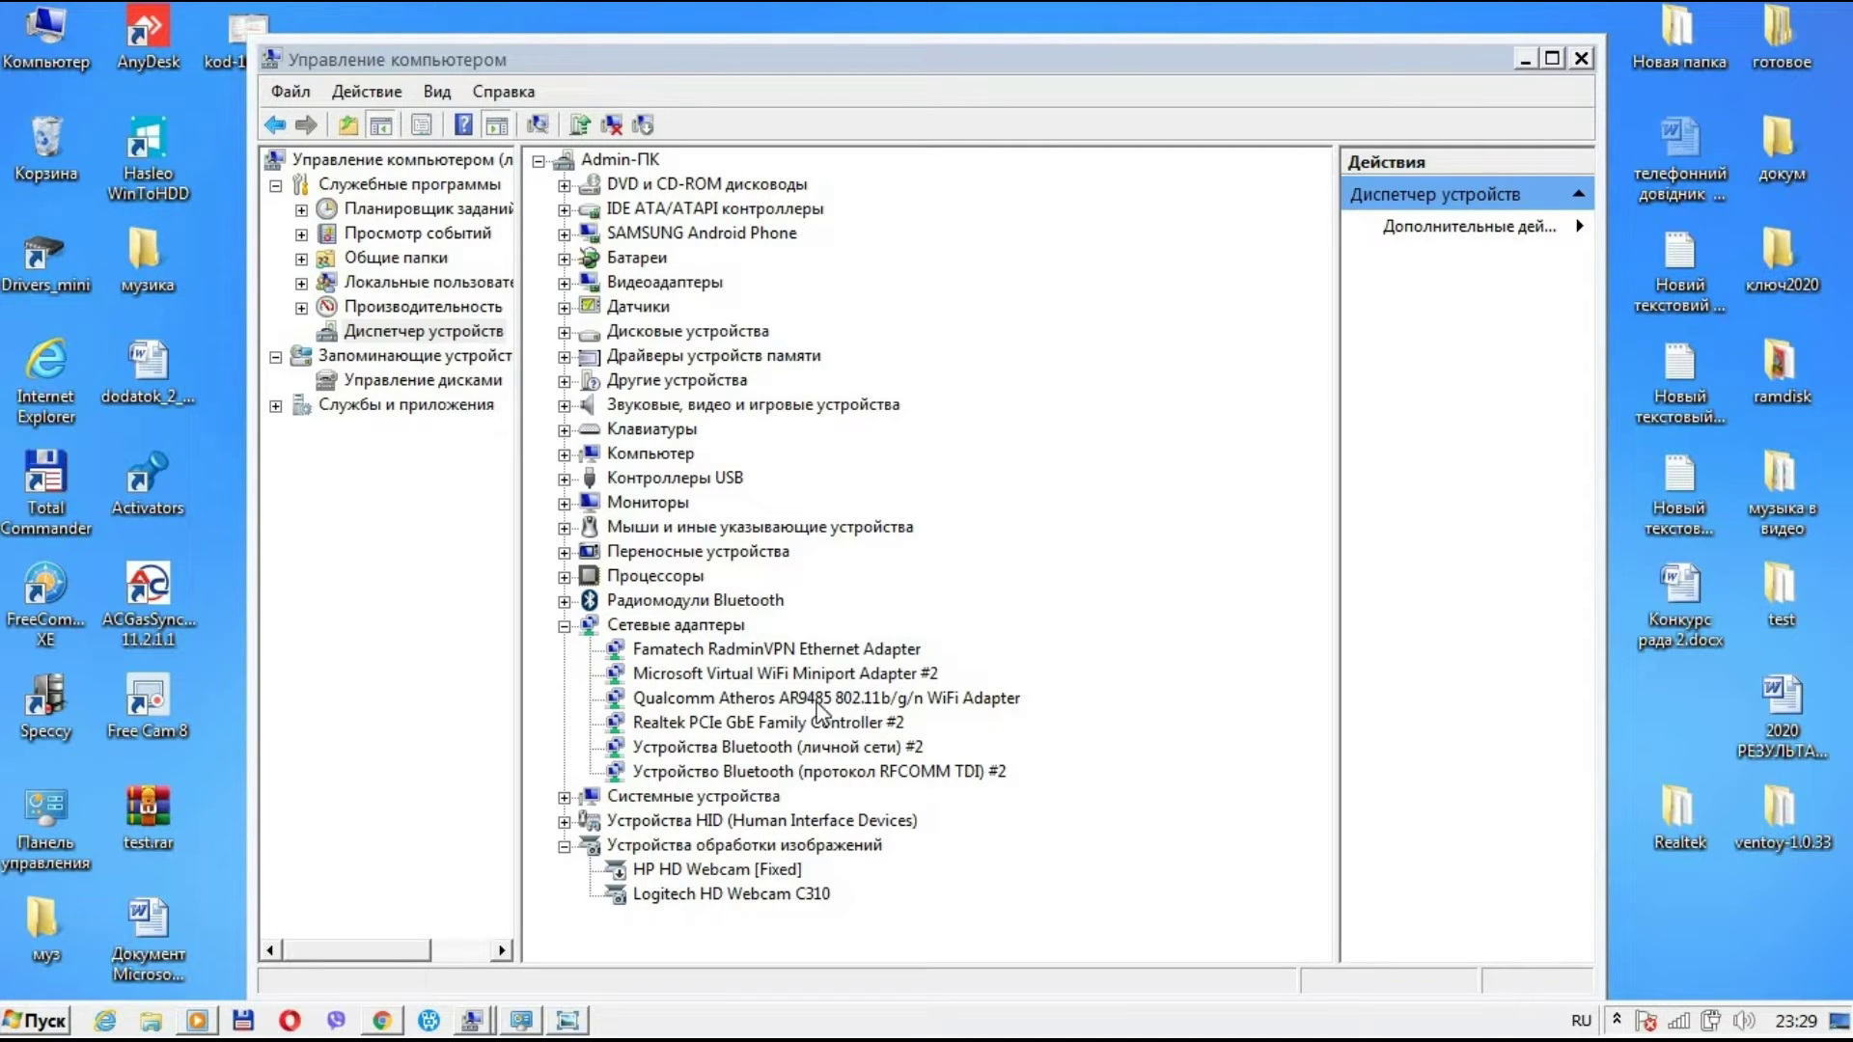
# Step: Bring up the uninstall confirmation for the Qualcomm Atheros AR9485 WiFi adapter, including the option to delete its driver software, and cancel it
pyautogui.click(822, 698)
pyautogui.rightClick(823, 703)
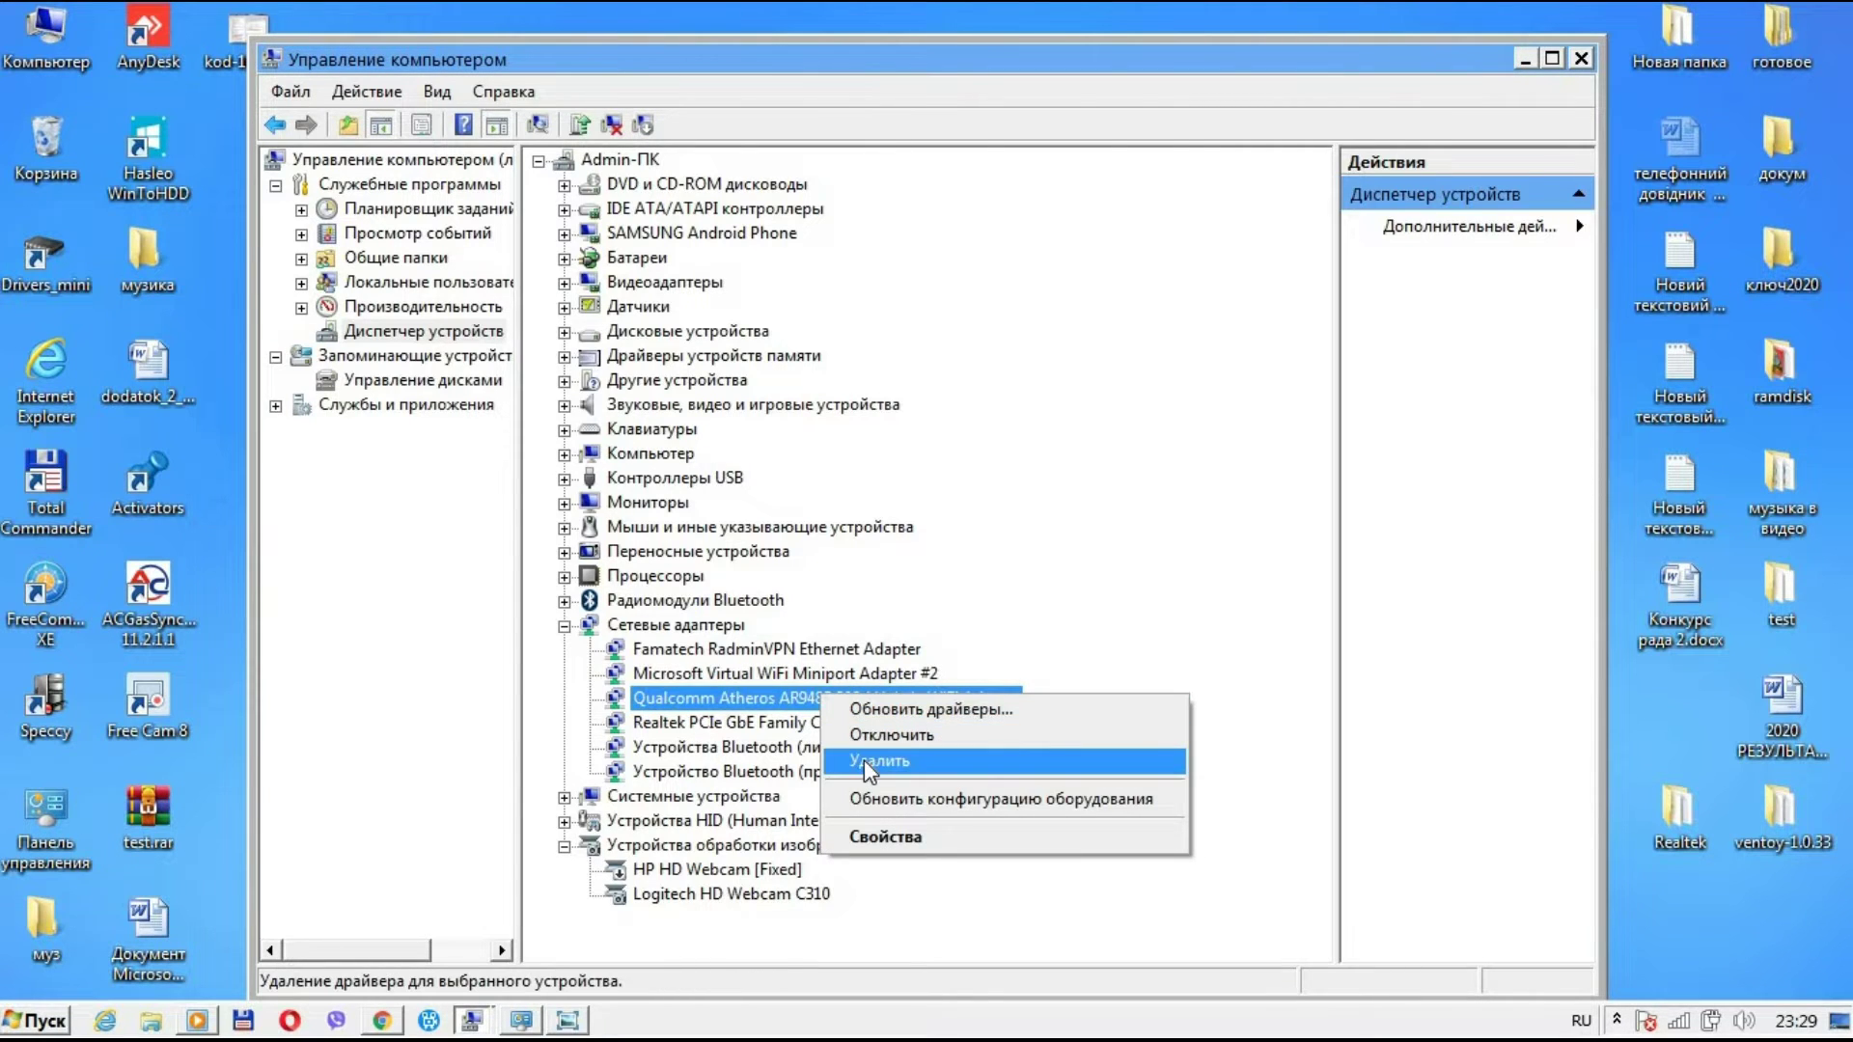
pyautogui.click(871, 762)
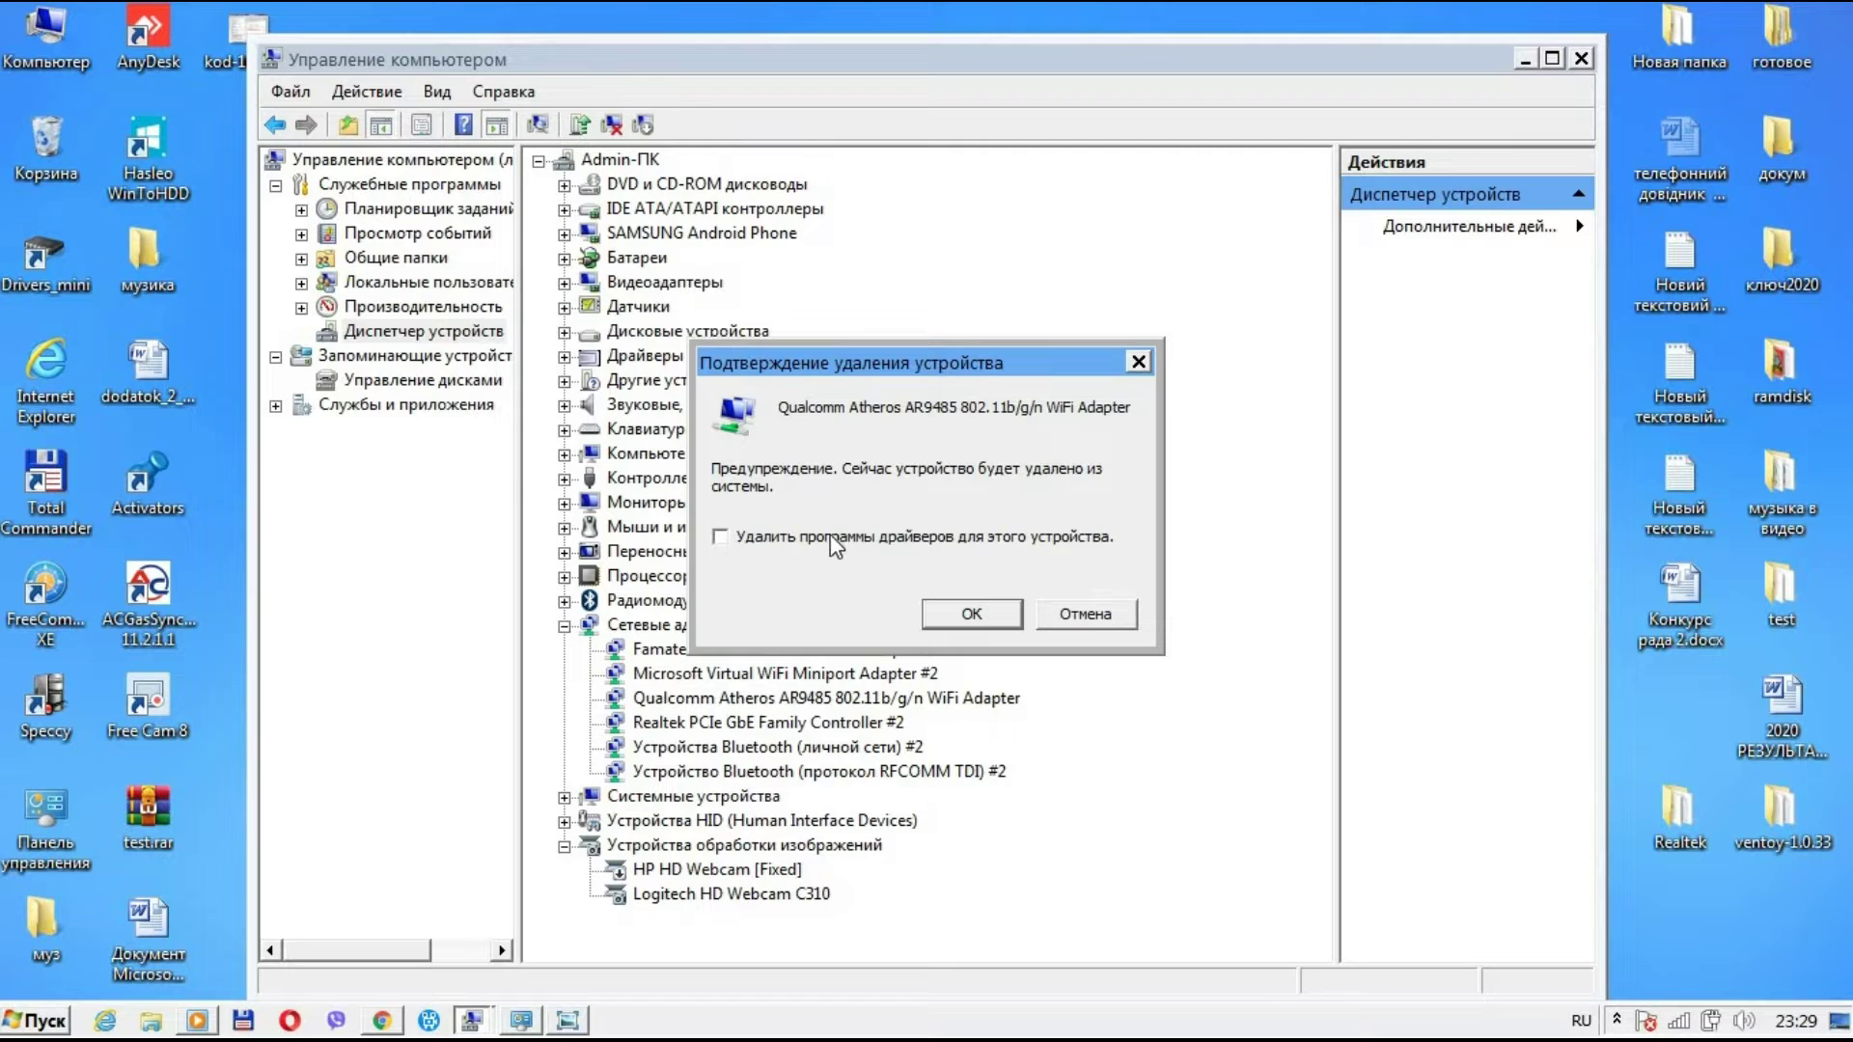
pyautogui.click(876, 540)
pyautogui.click(1097, 624)
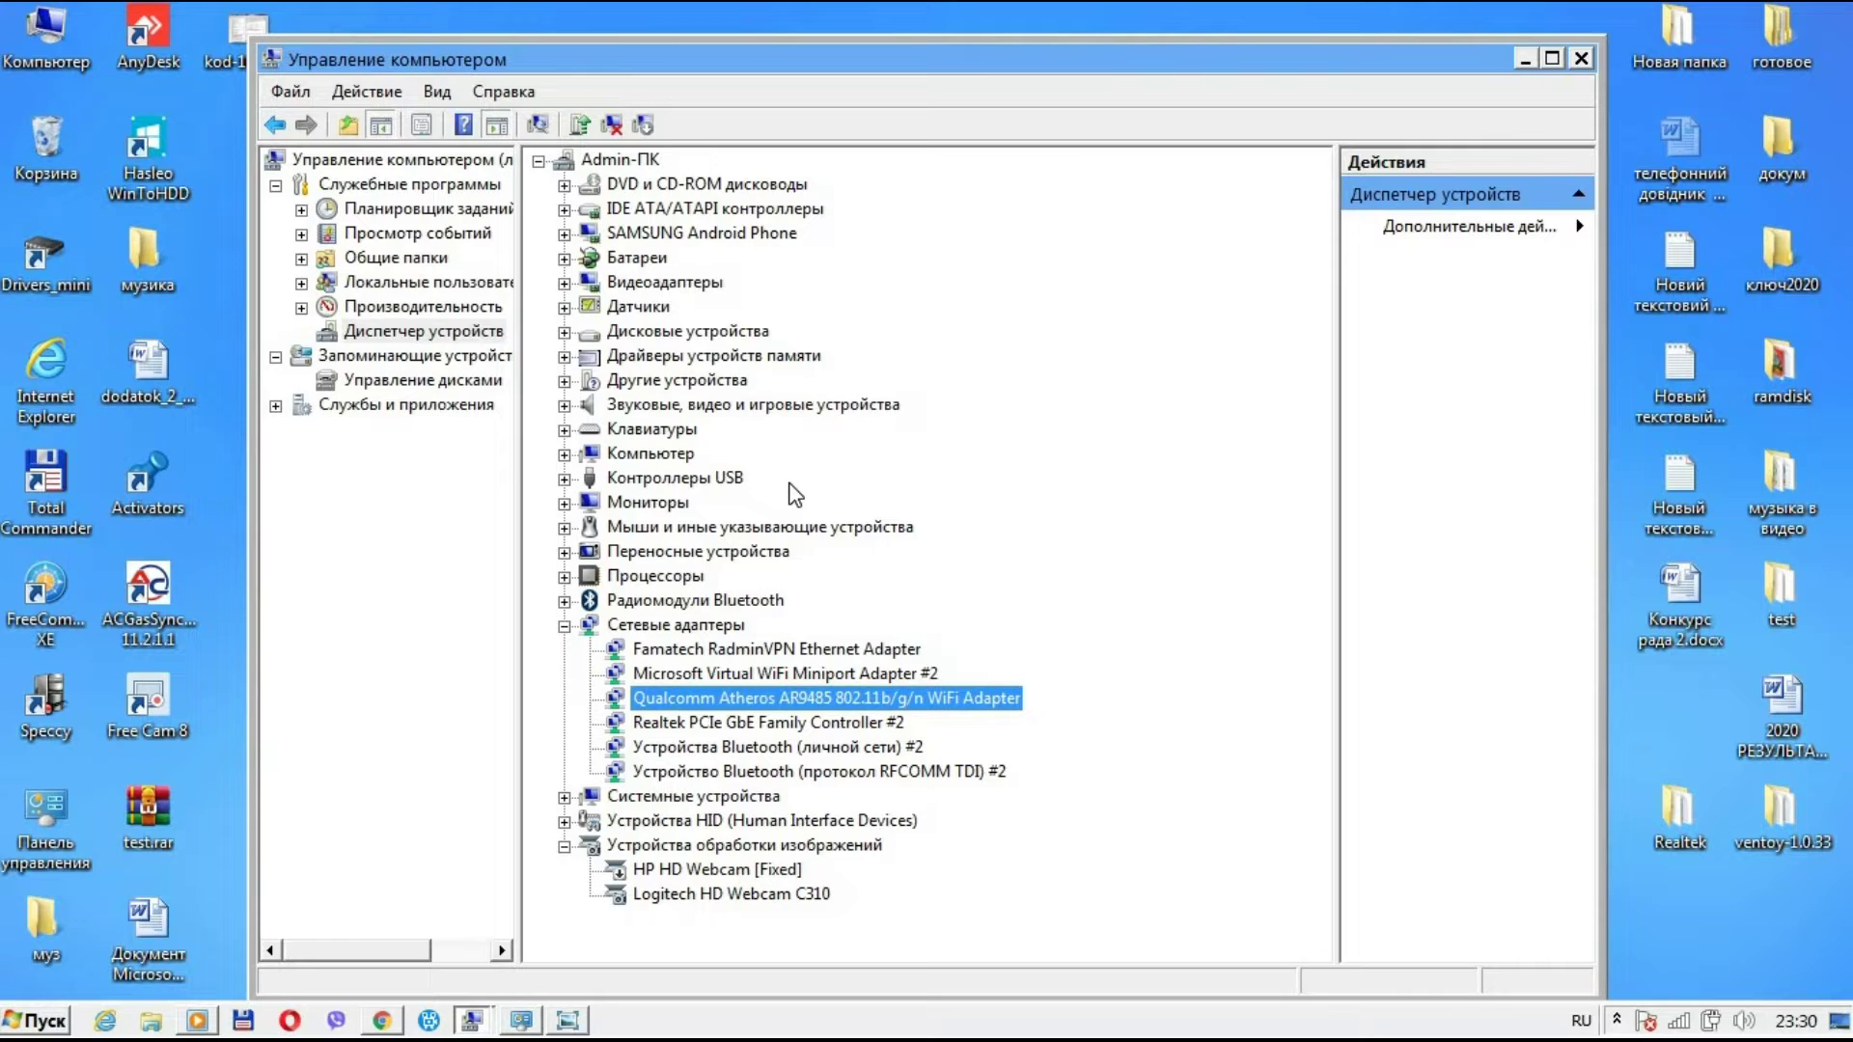
# Step: View the hardware IDs in the details of the Qualcomm Atheros AR9485 WiFi adapter's properties, and close them
pyautogui.rightClick(765, 698)
pyautogui.click(828, 841)
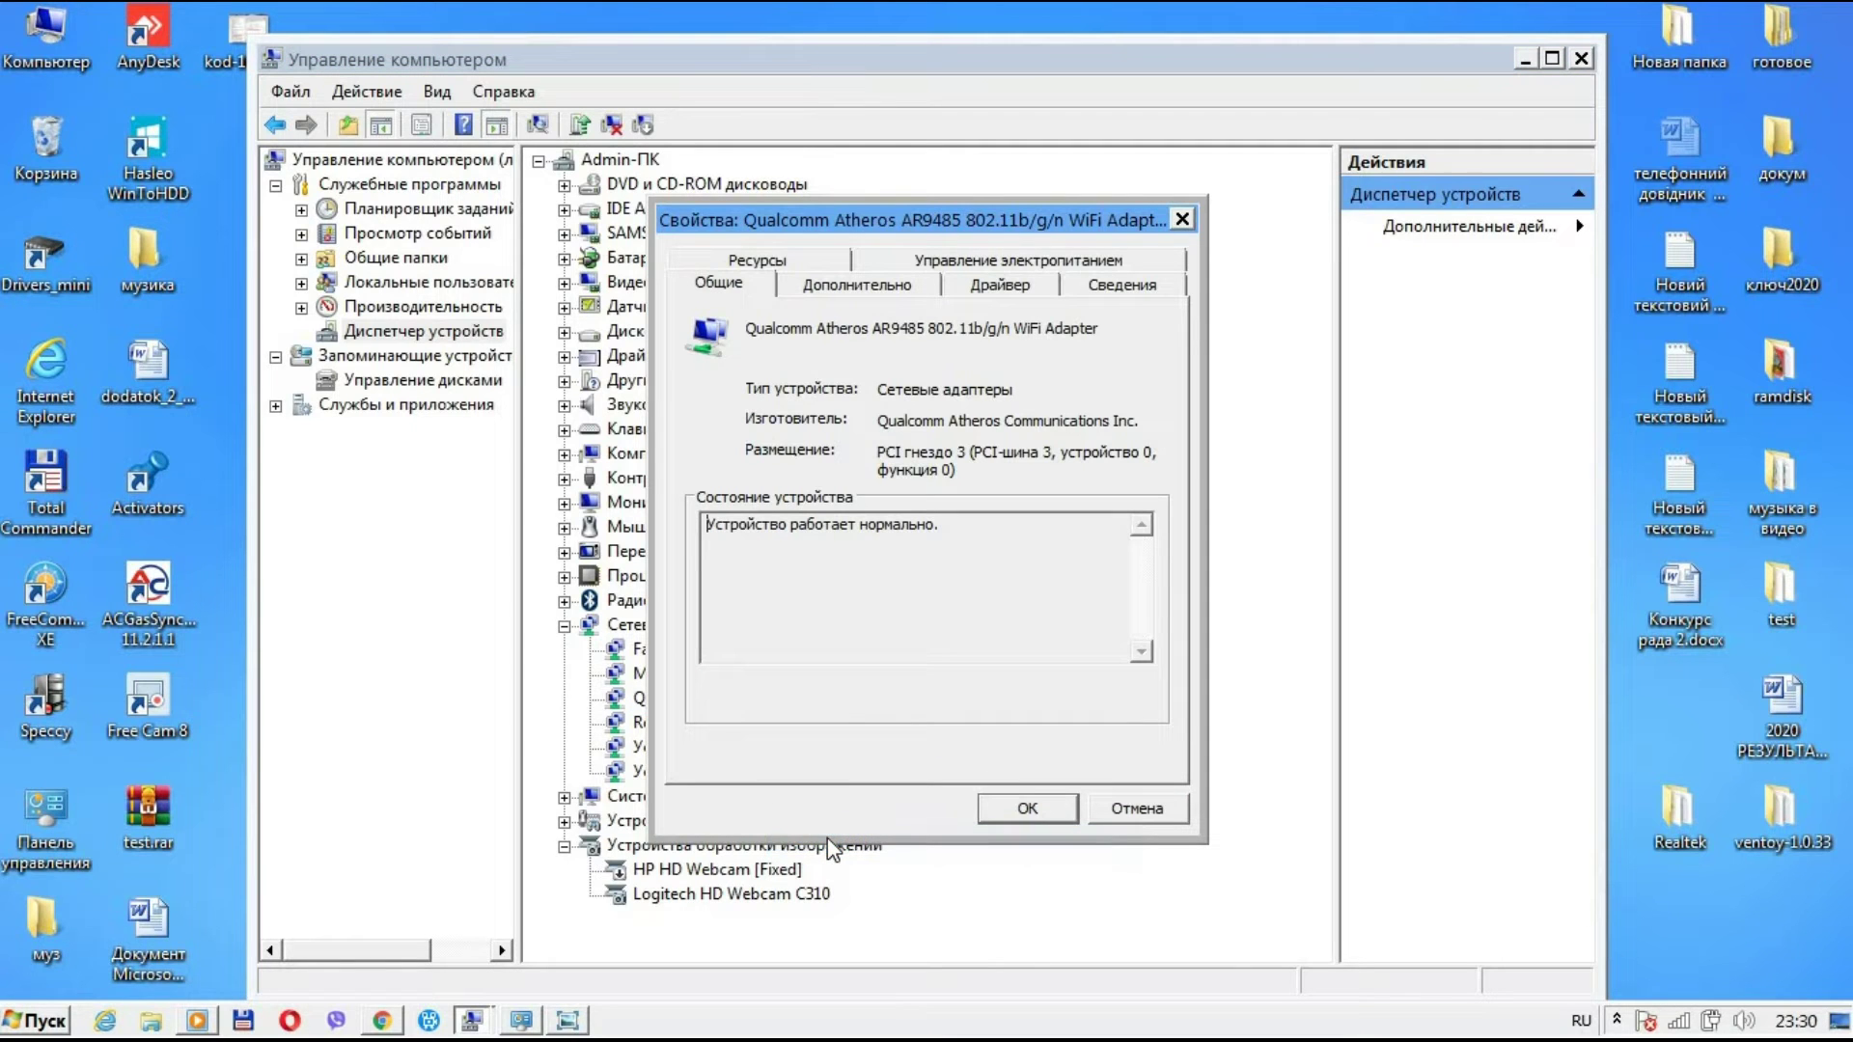
pyautogui.click(1120, 290)
pyautogui.click(969, 421)
pyautogui.click(830, 458)
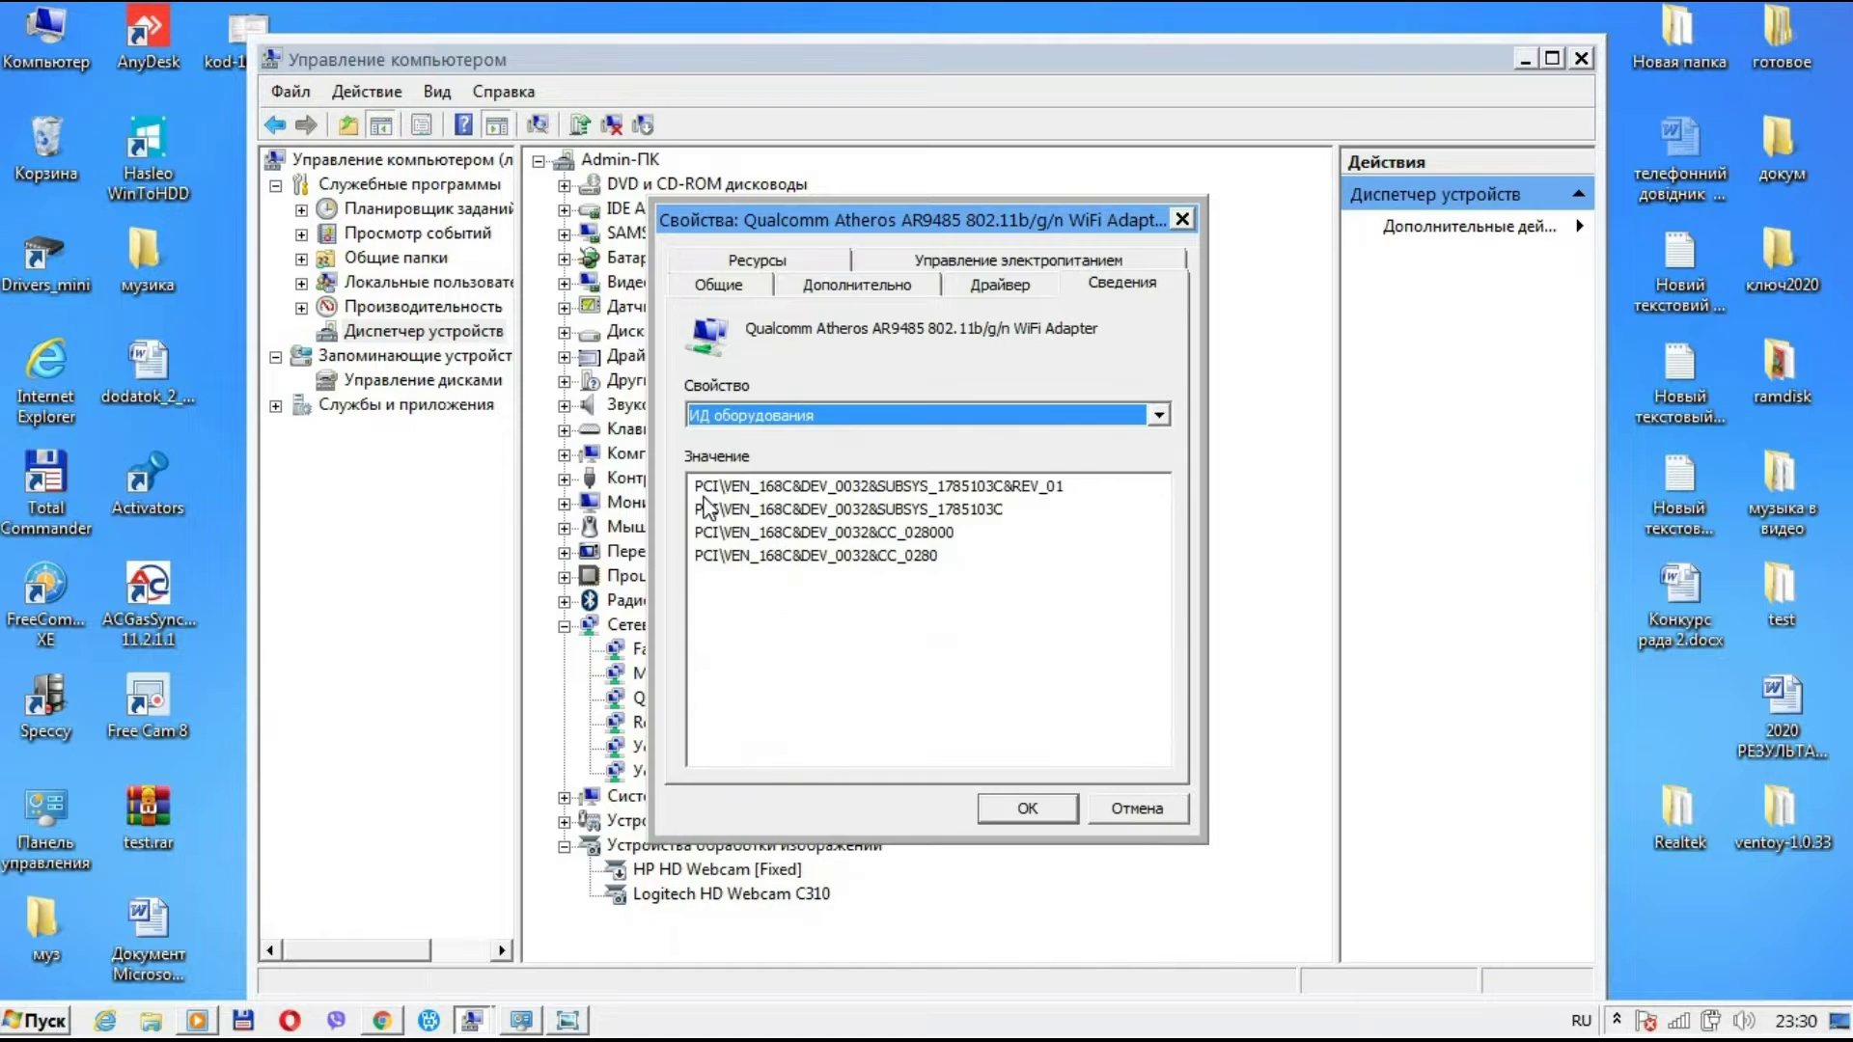
pyautogui.click(738, 488)
pyautogui.click(772, 534)
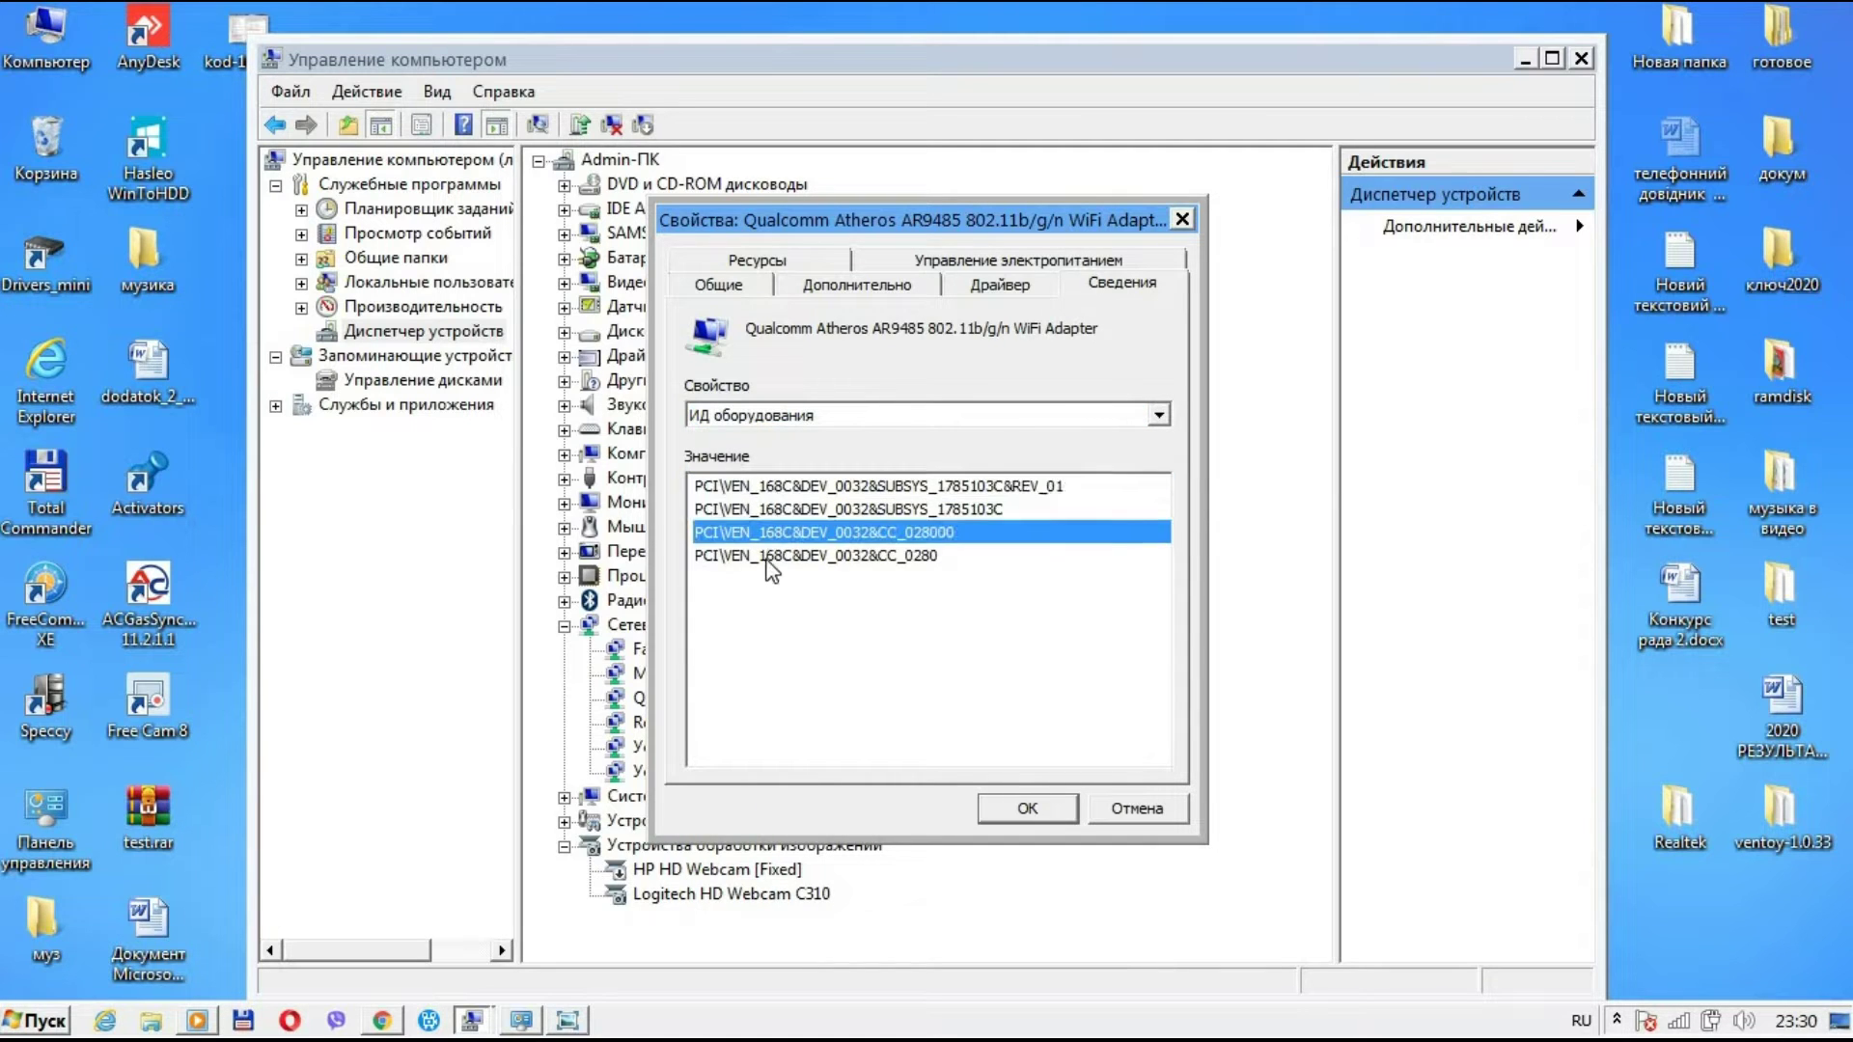
pyautogui.click(773, 557)
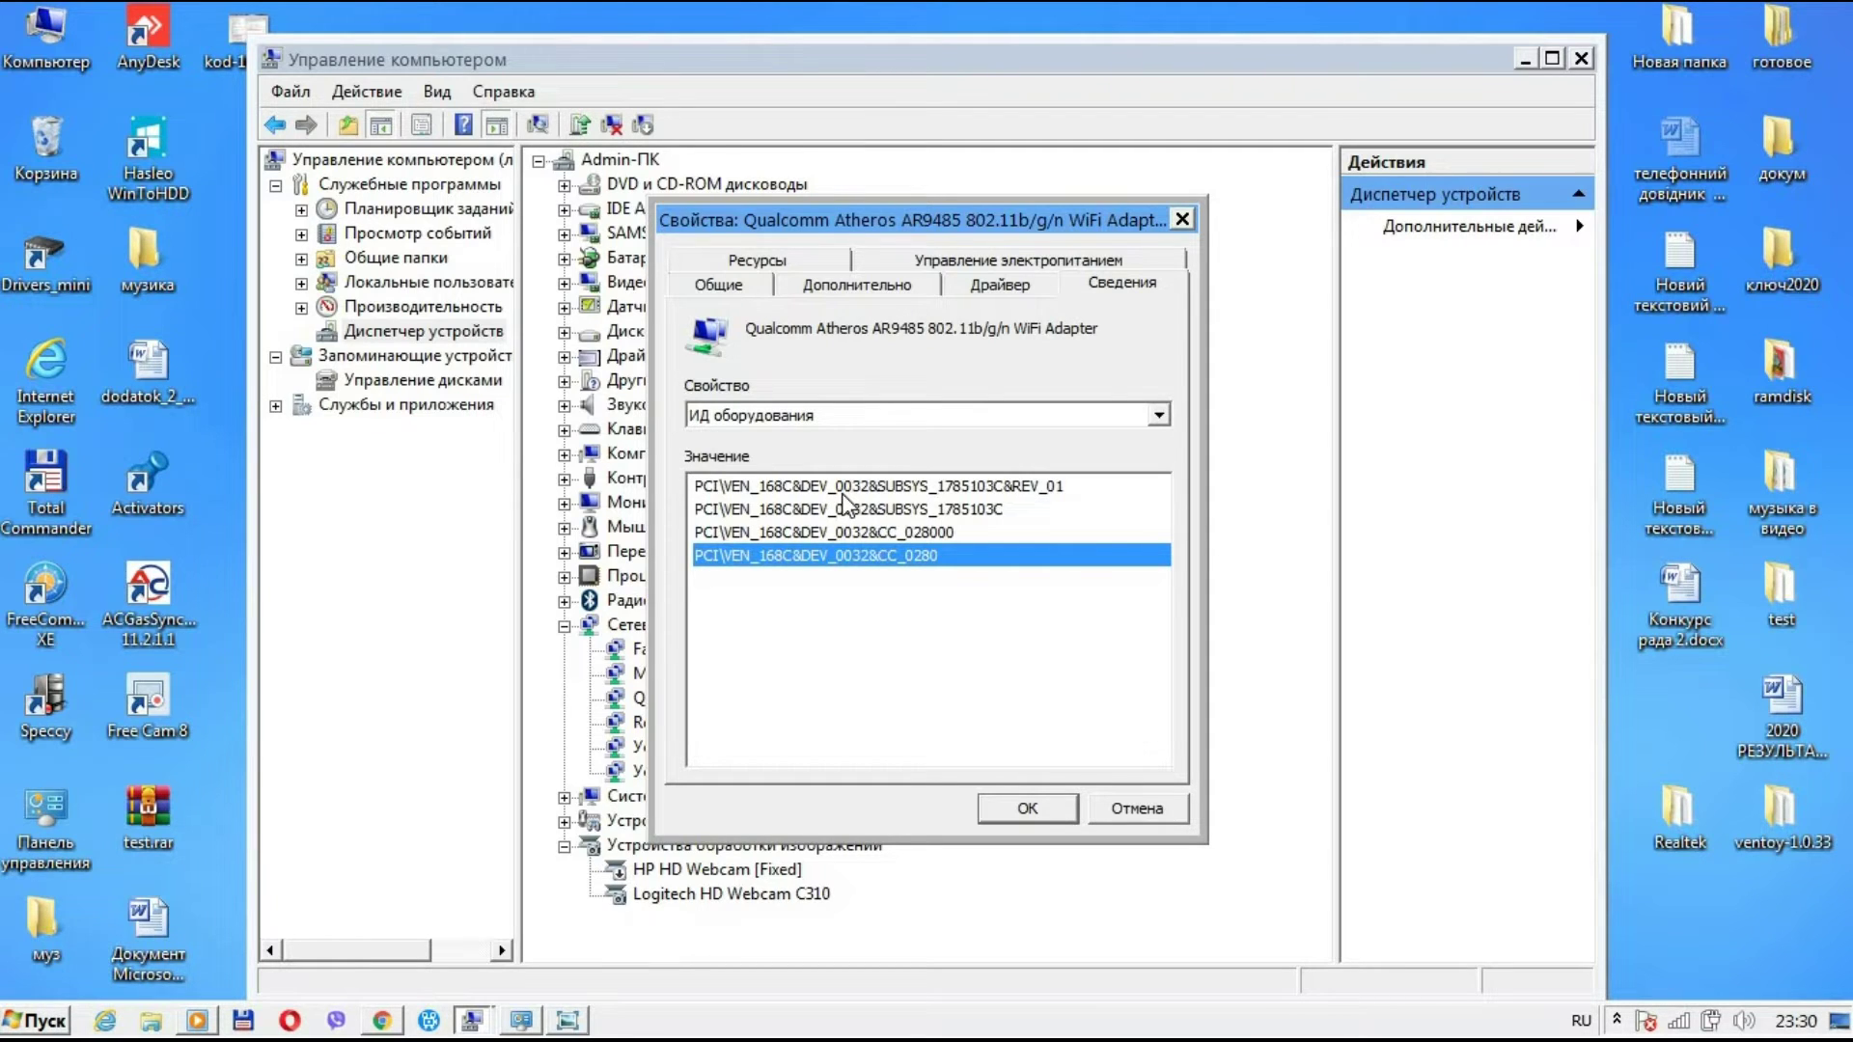
pyautogui.click(1183, 227)
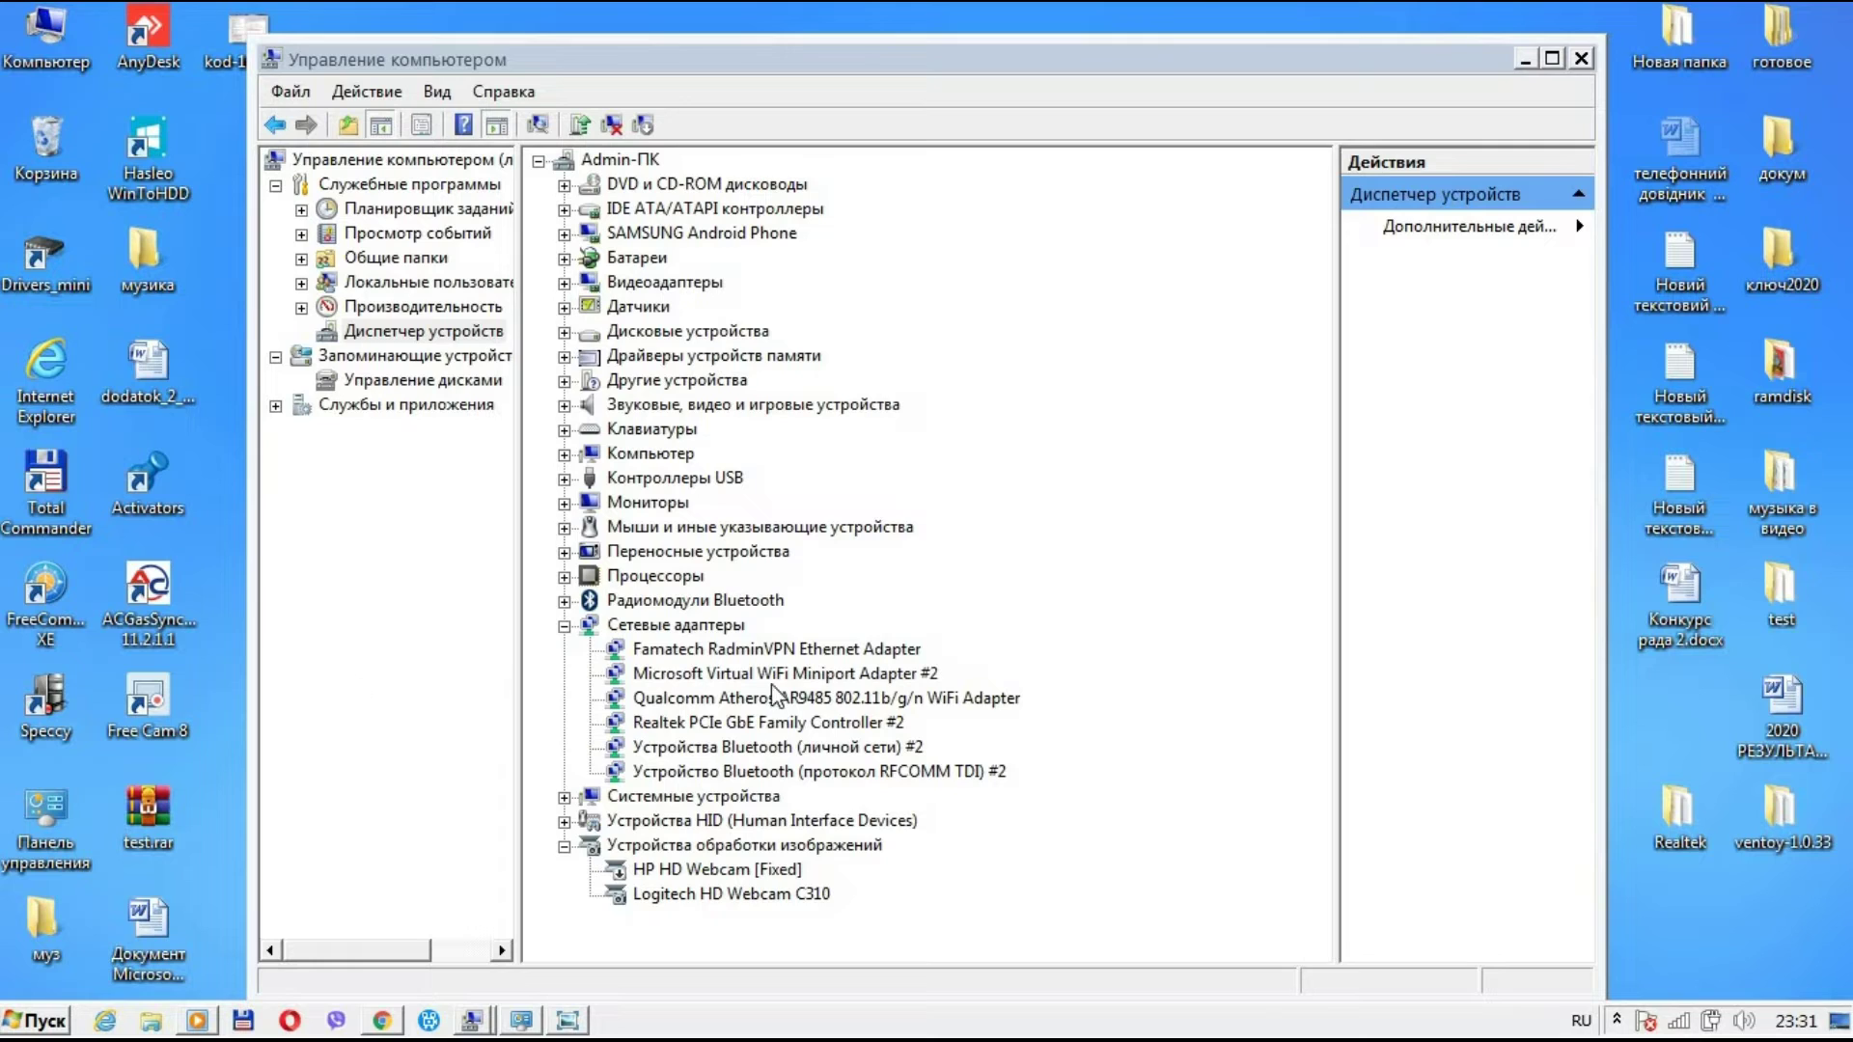
# Step: Start a manual update of the WiFi adapter, select the compatible Qualcomm Atheros driver from the installed ones, cancel without installing, and close Computer Management
pyautogui.click(789, 702)
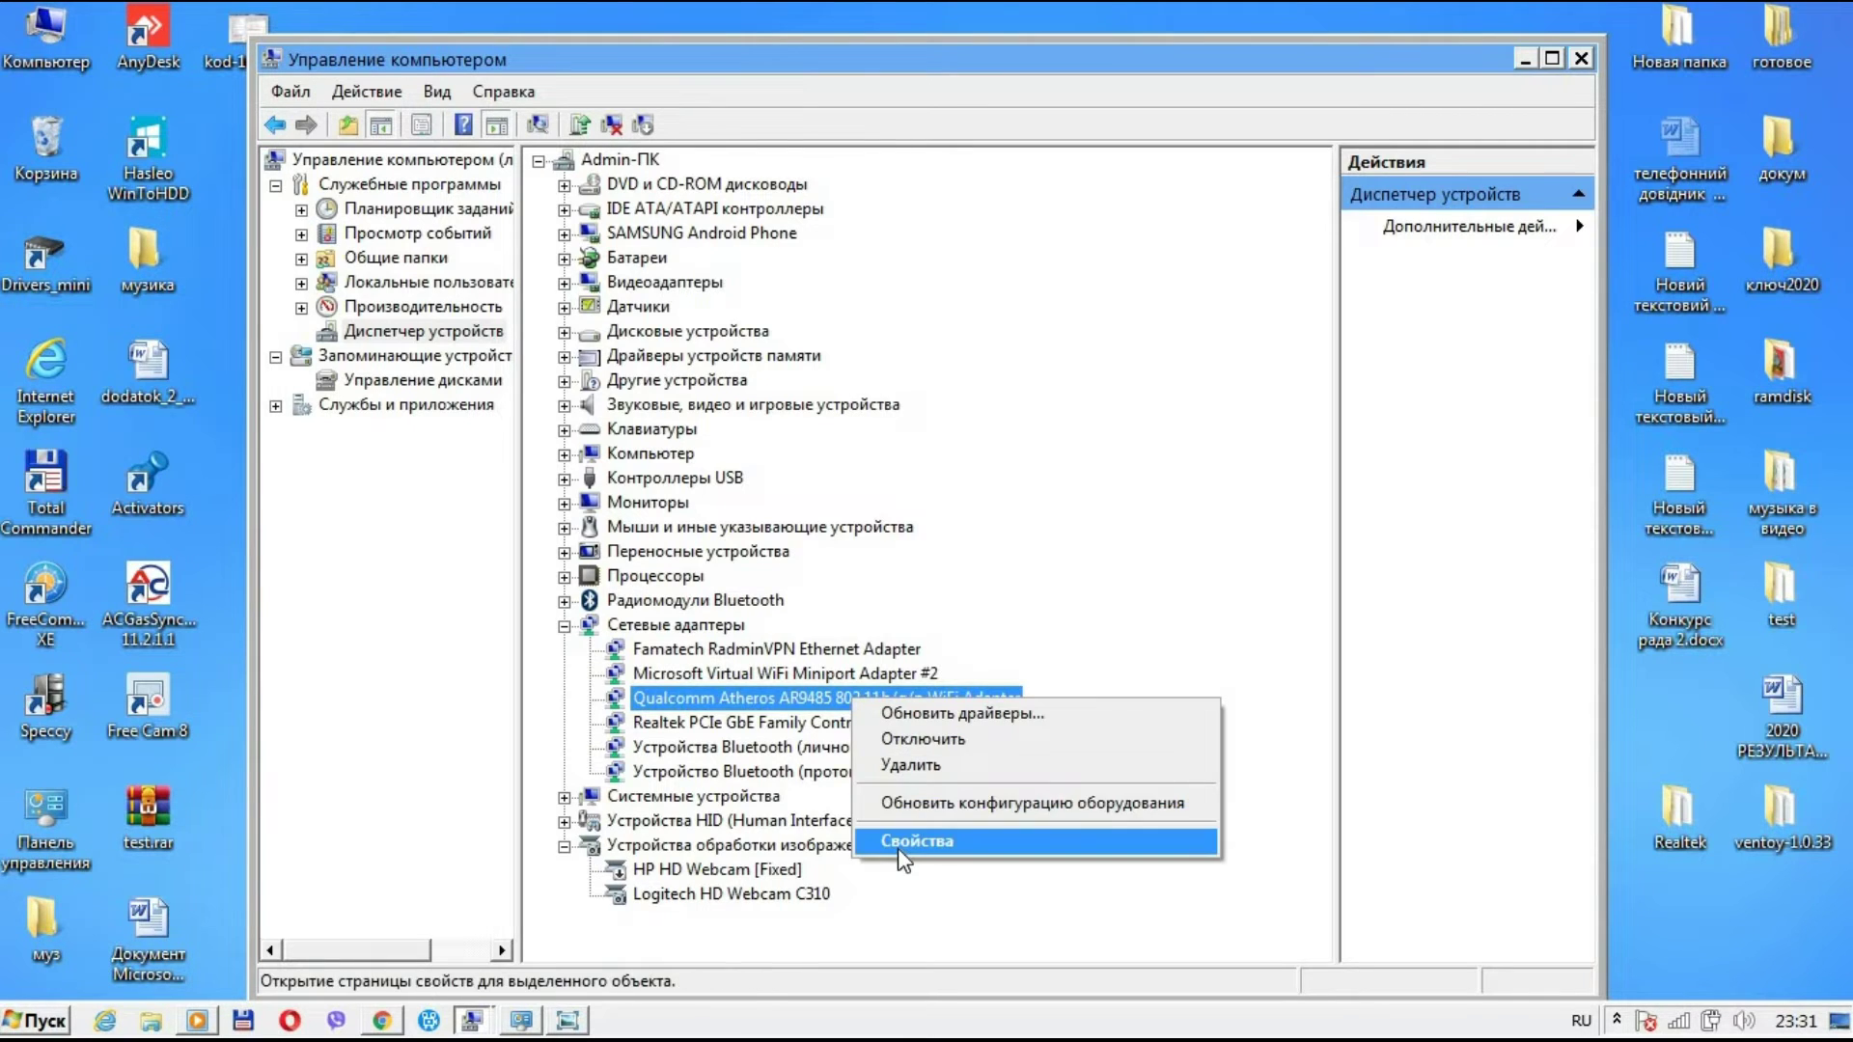
pyautogui.click(902, 842)
pyautogui.click(1000, 284)
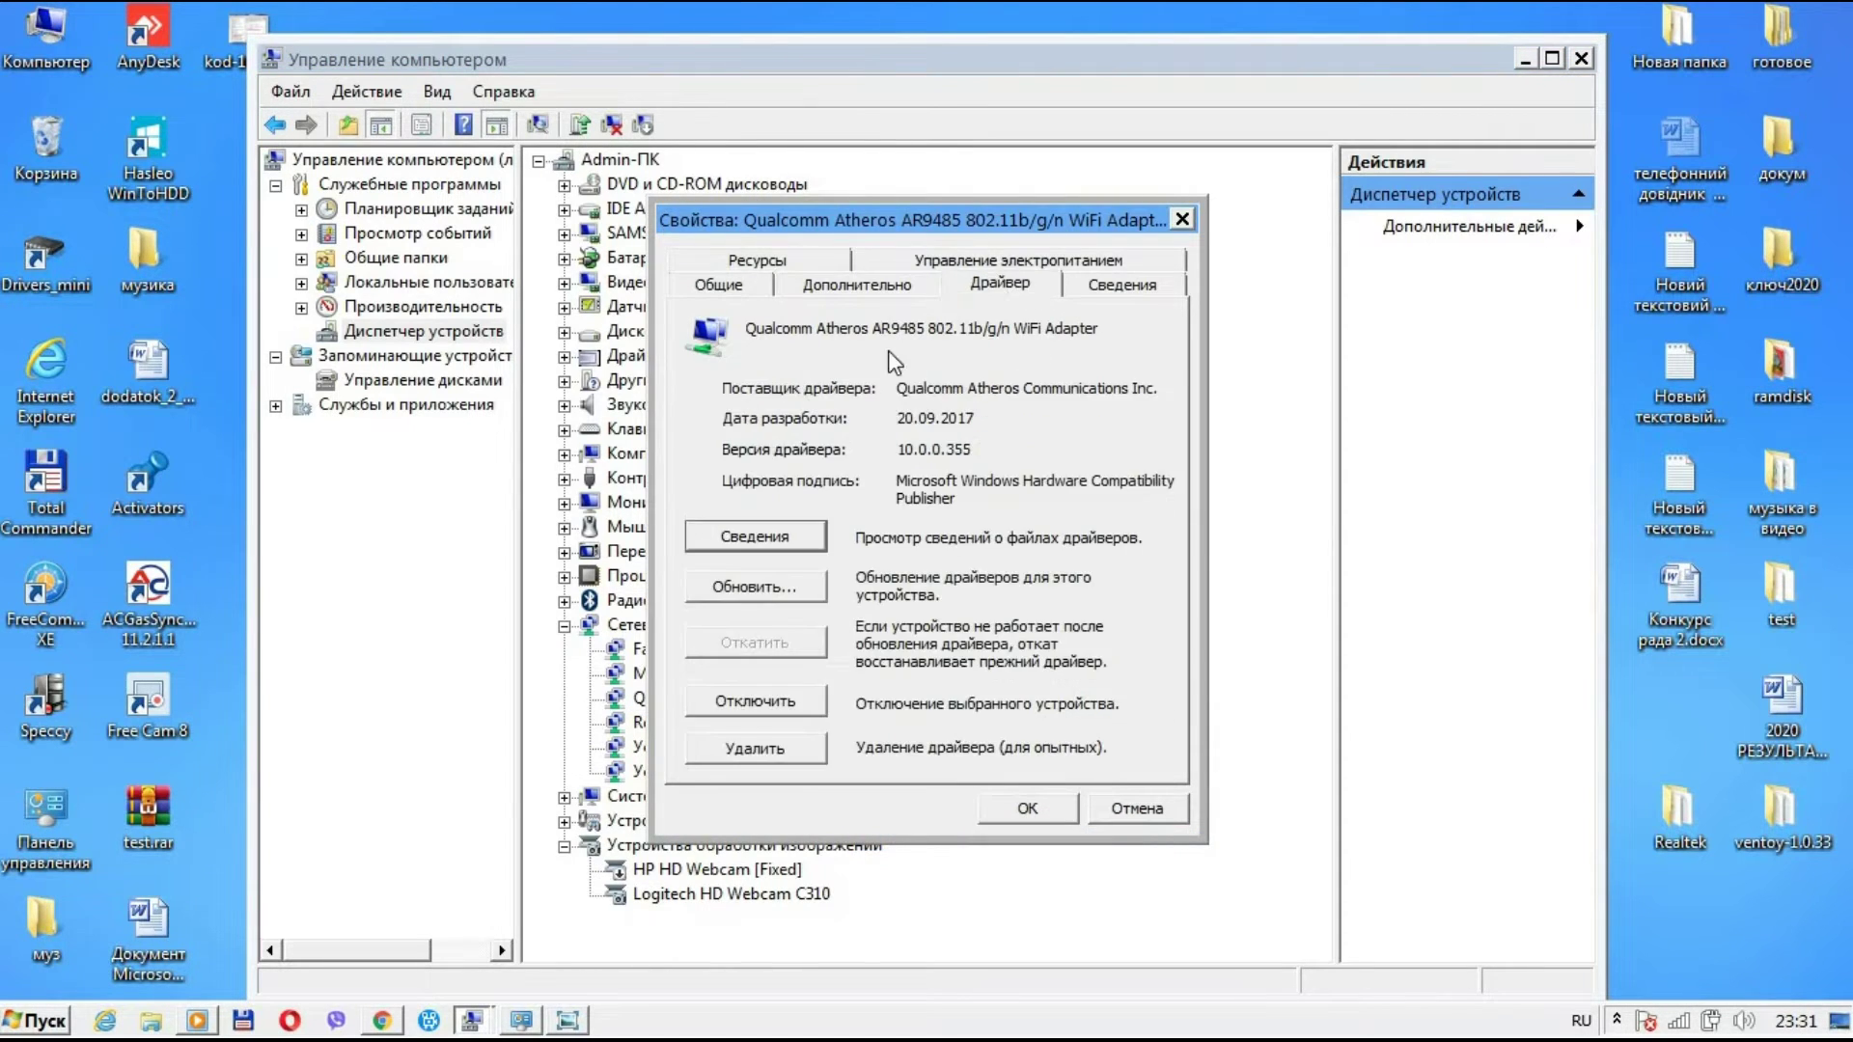
pyautogui.click(748, 588)
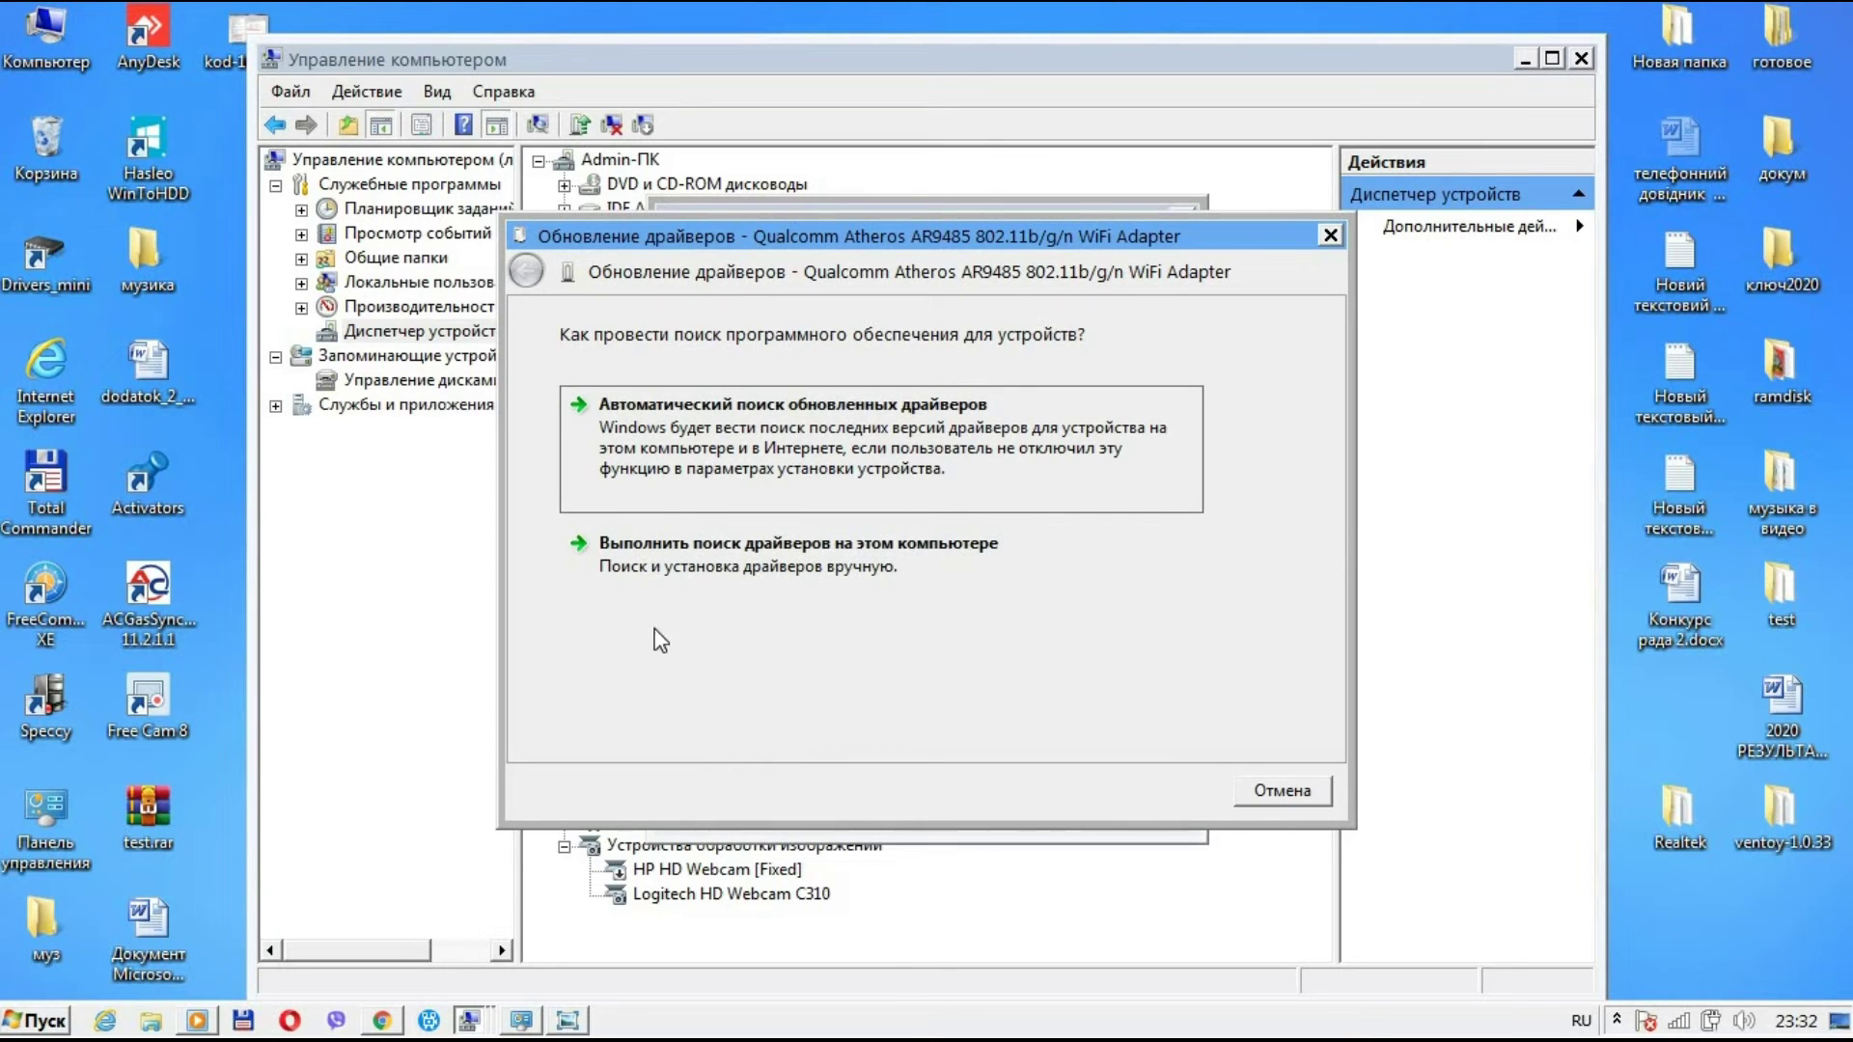
pyautogui.click(816, 564)
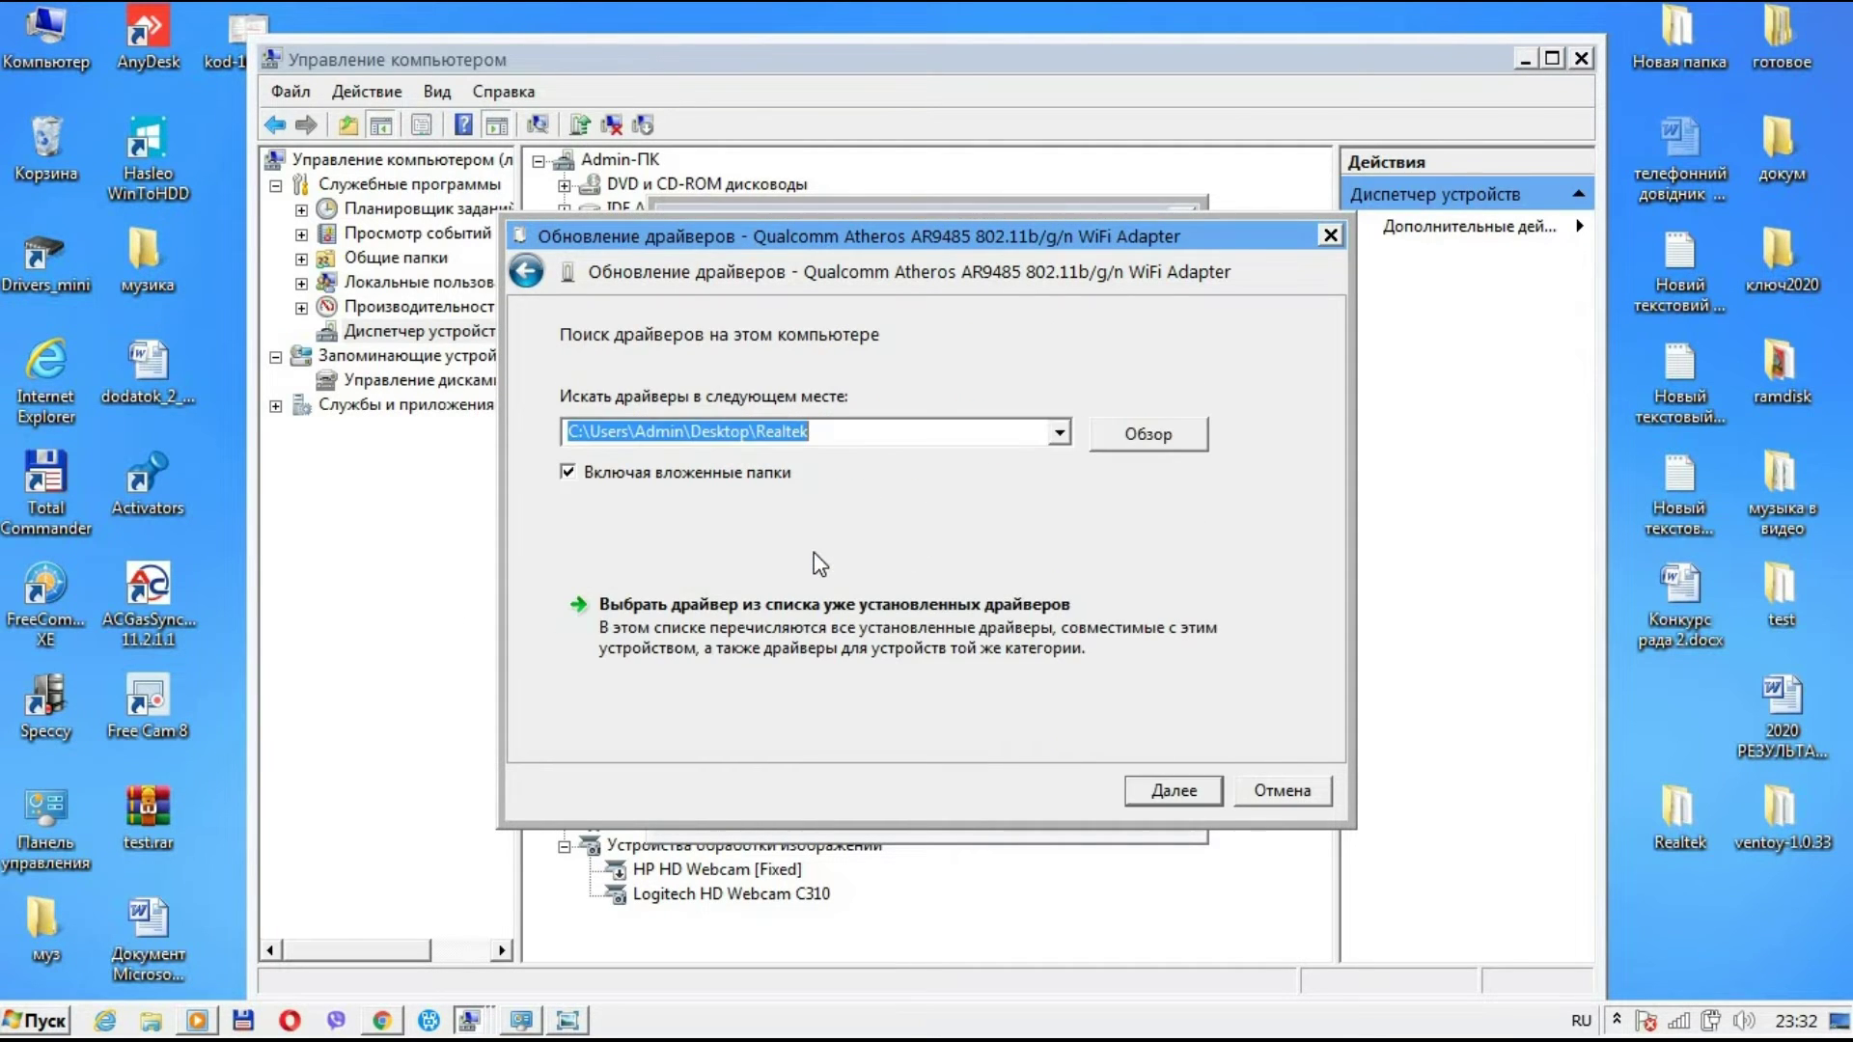
pyautogui.click(670, 619)
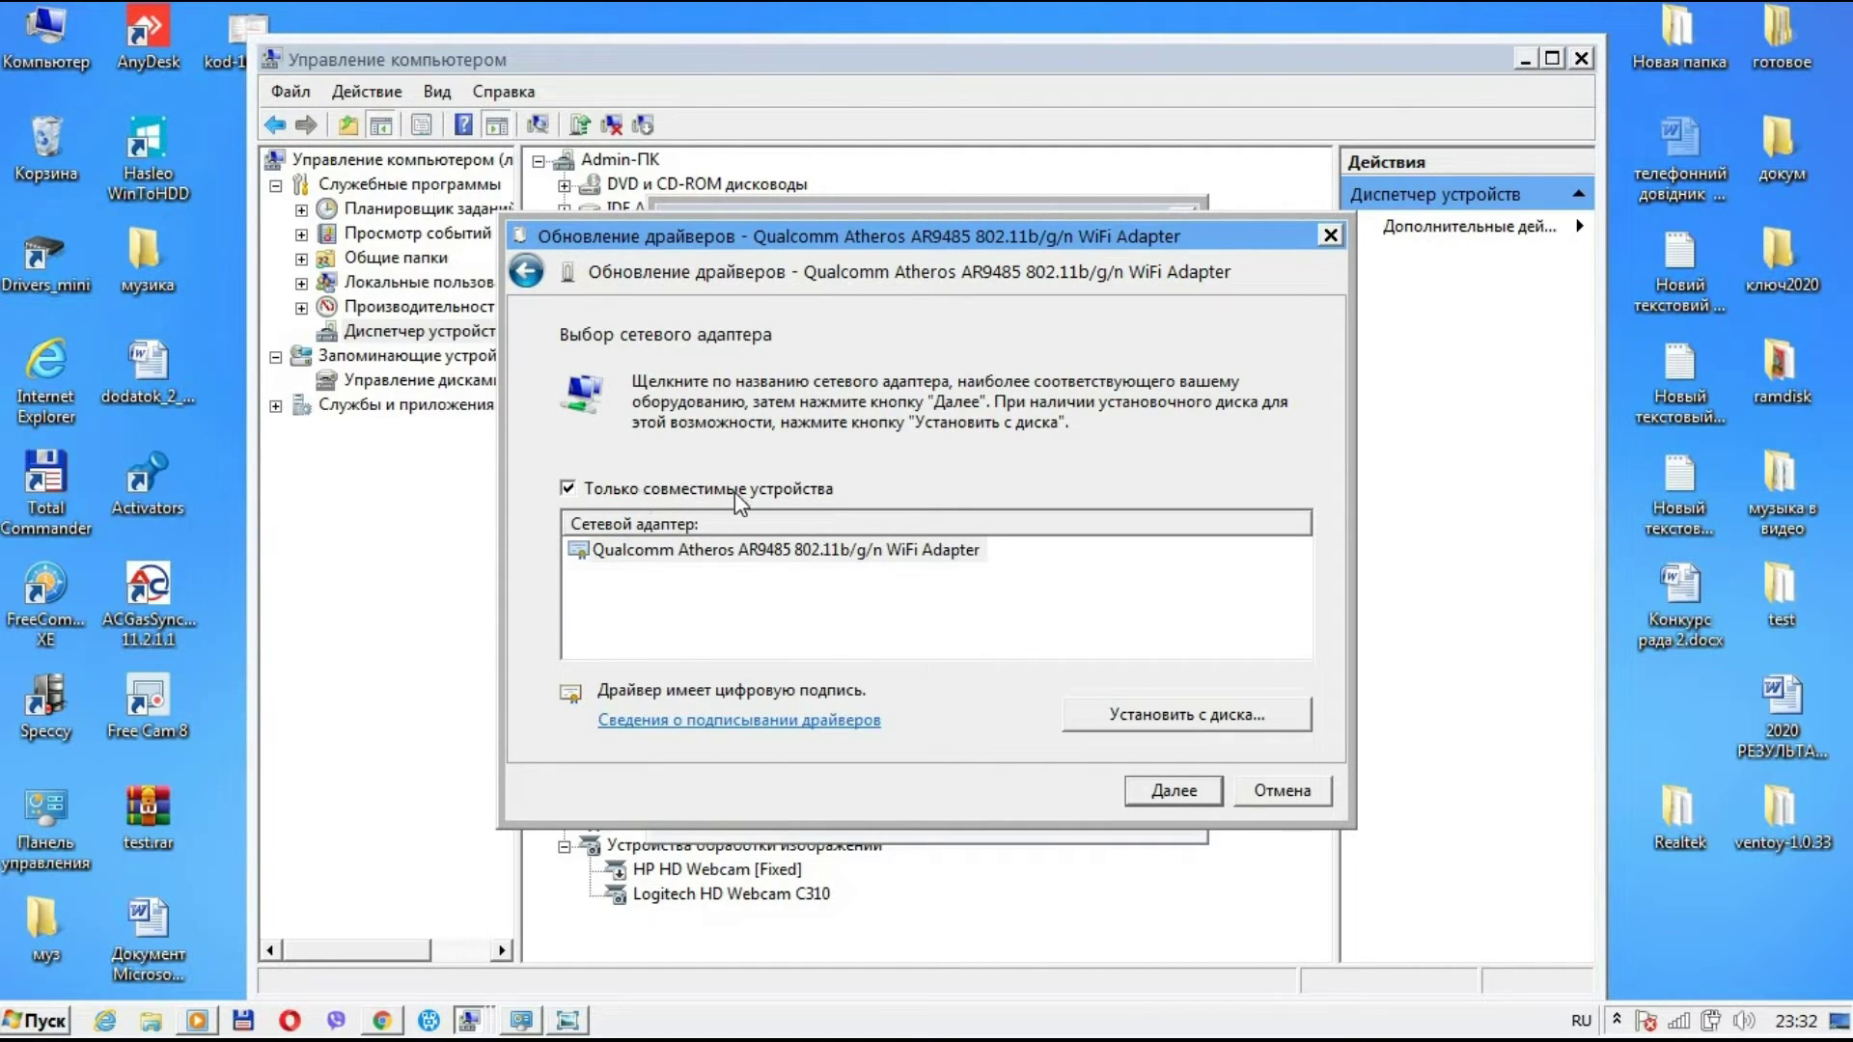
pyautogui.click(593, 555)
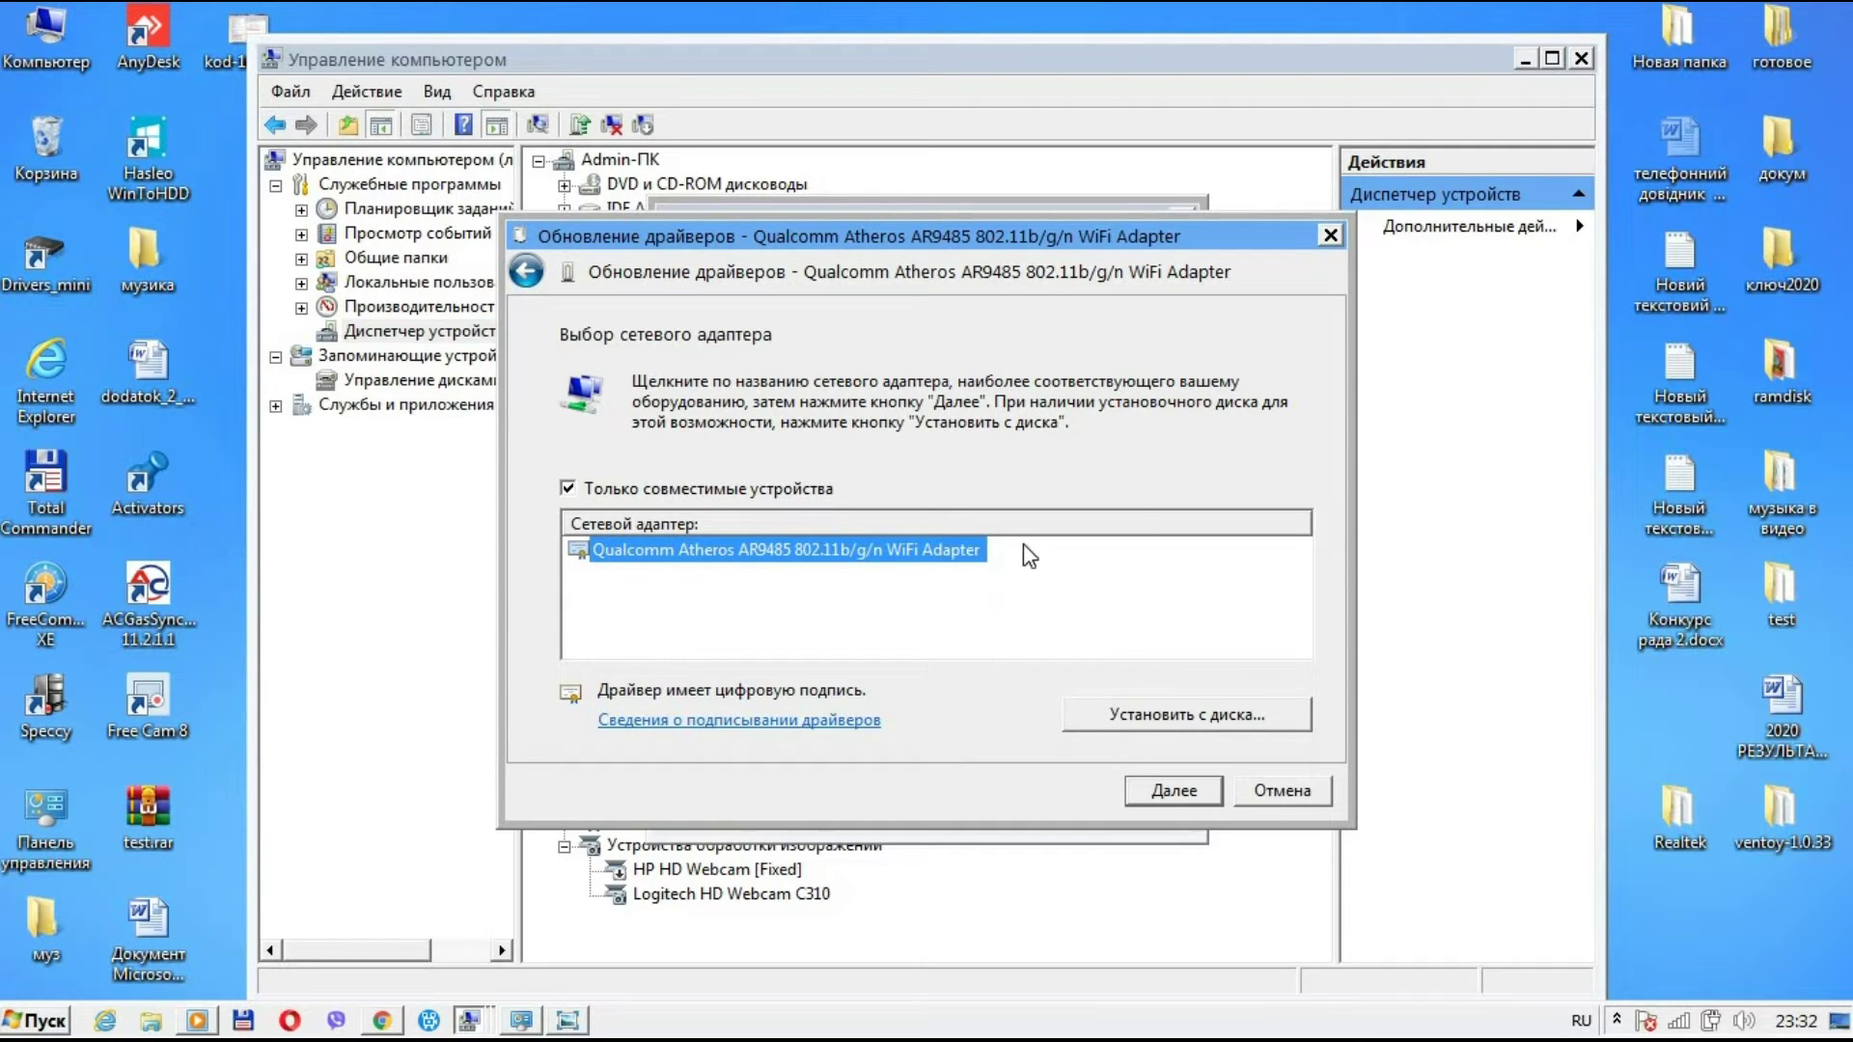
pyautogui.click(1273, 793)
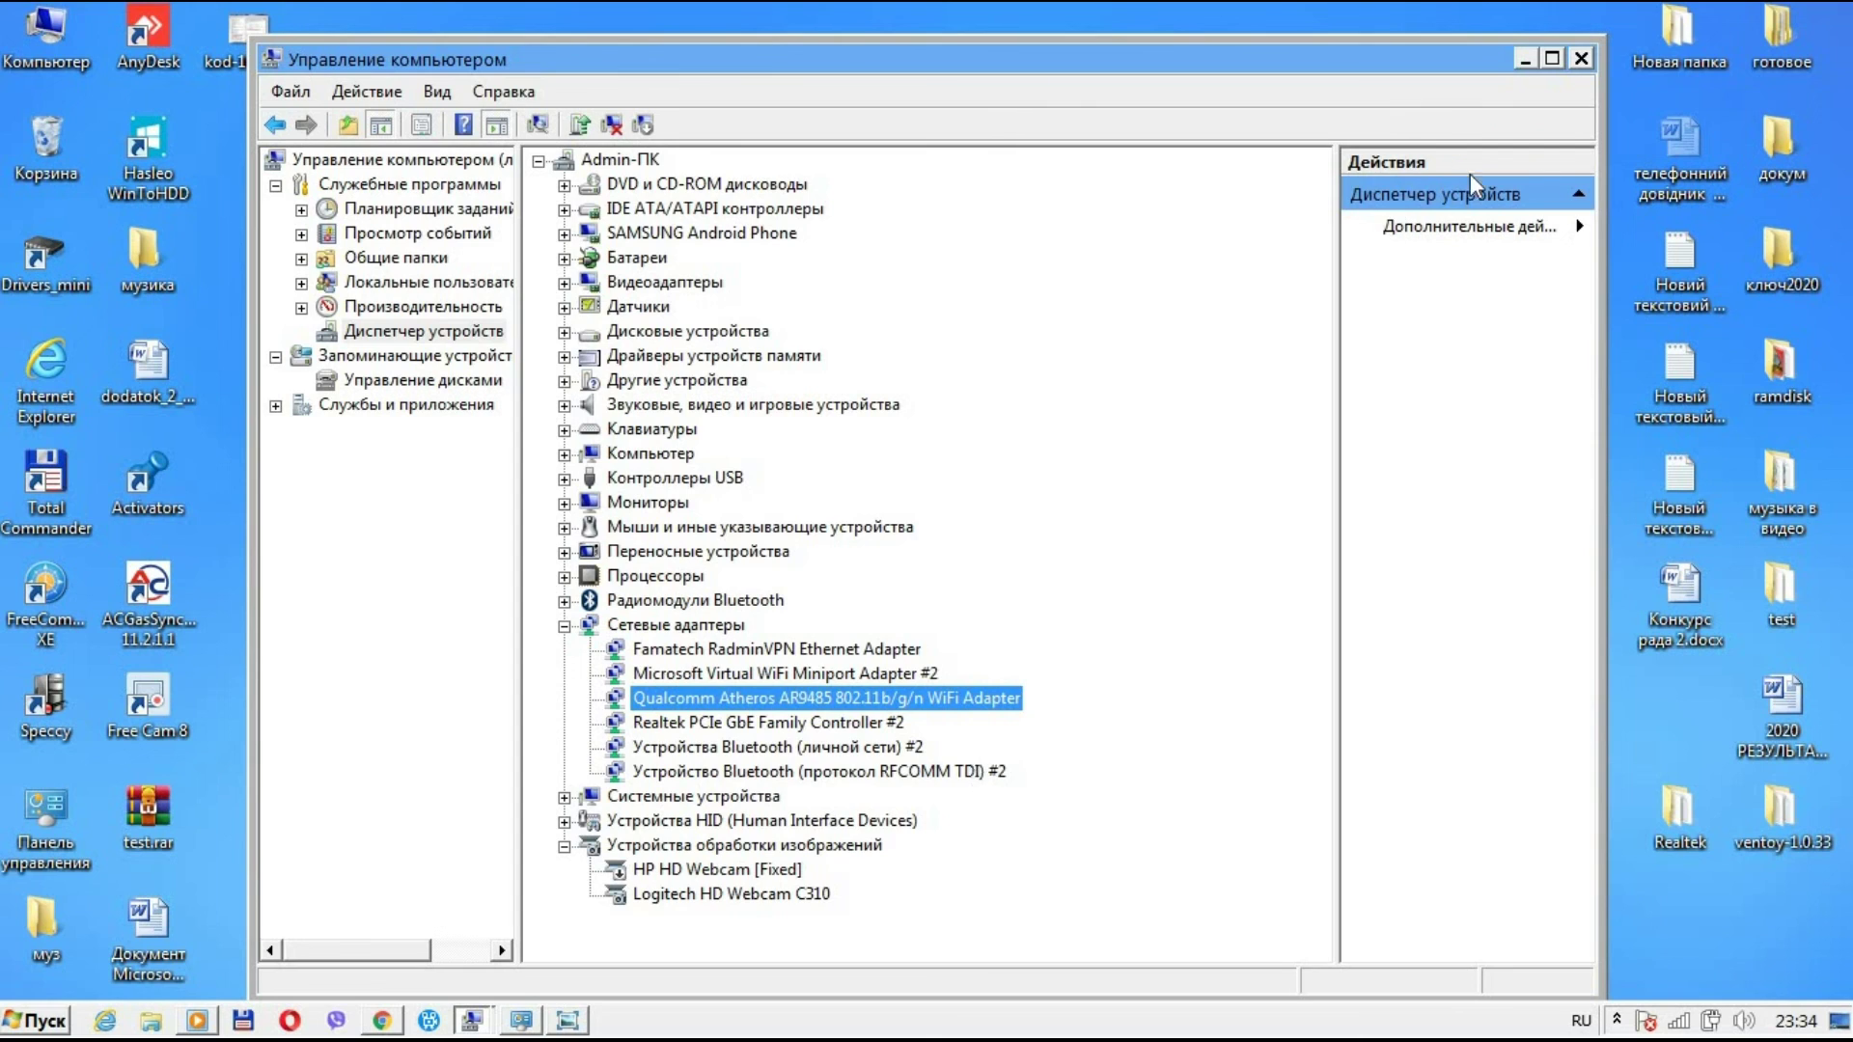
pyautogui.click(1583, 59)
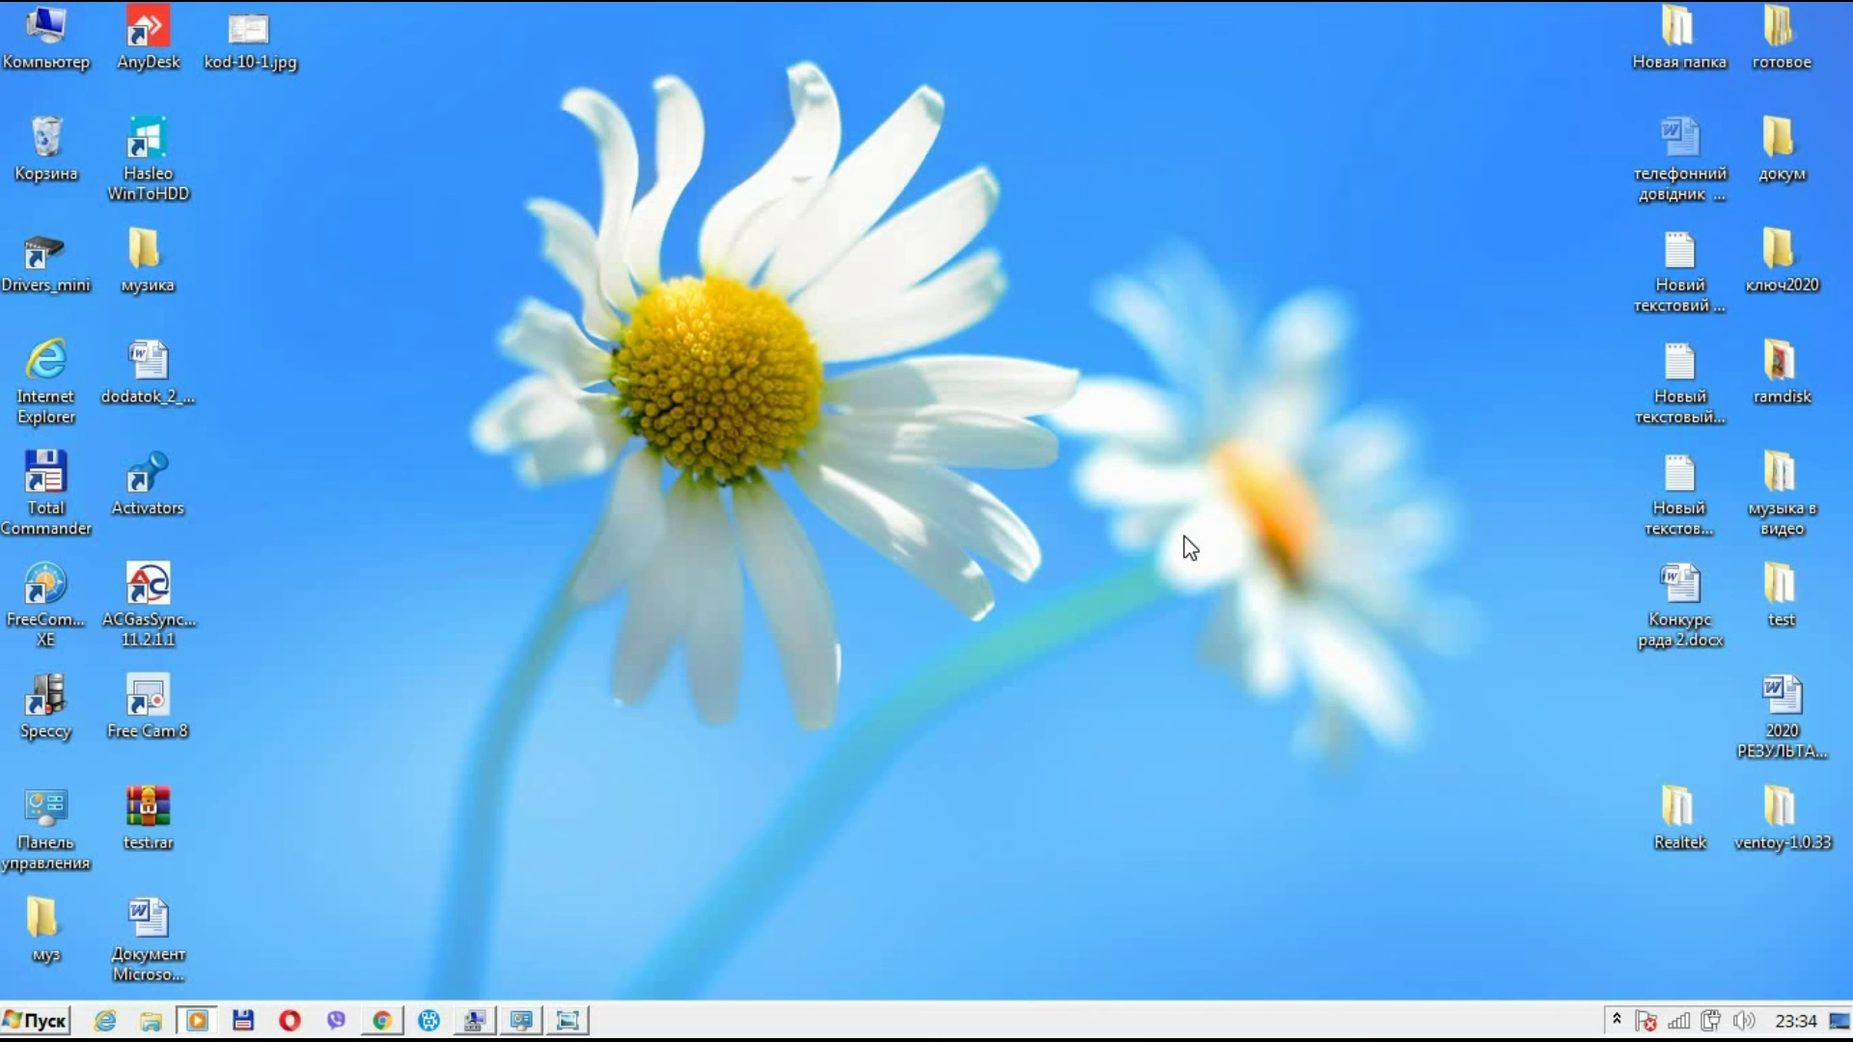